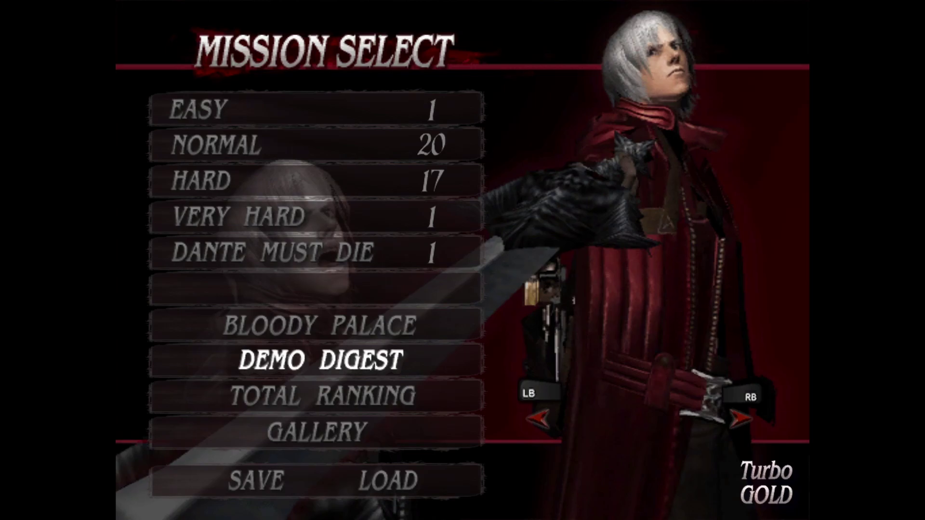
- Browse the Demo Digest scenes from the prologue up to Mission 4's Jester, and leave the Demo Digest
key("Return")
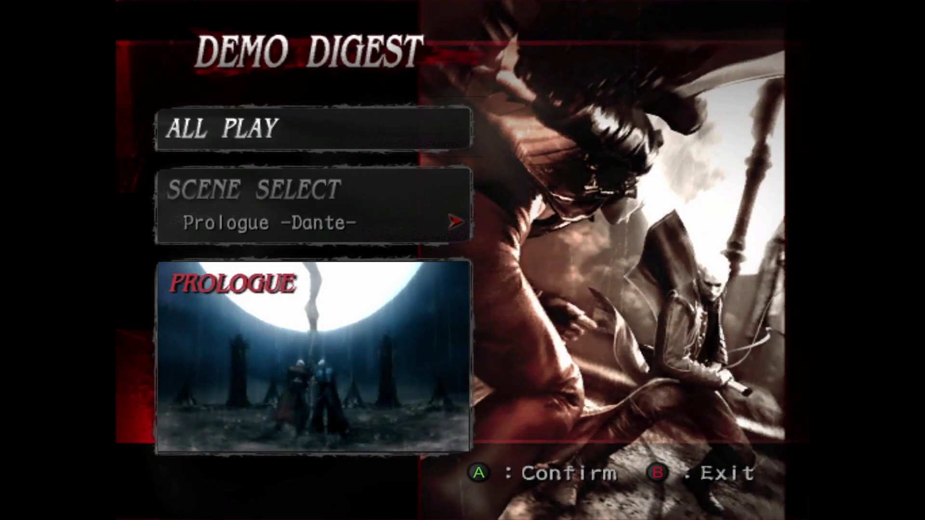
key("Down")
key("Right")
key("Right")
key("Right")
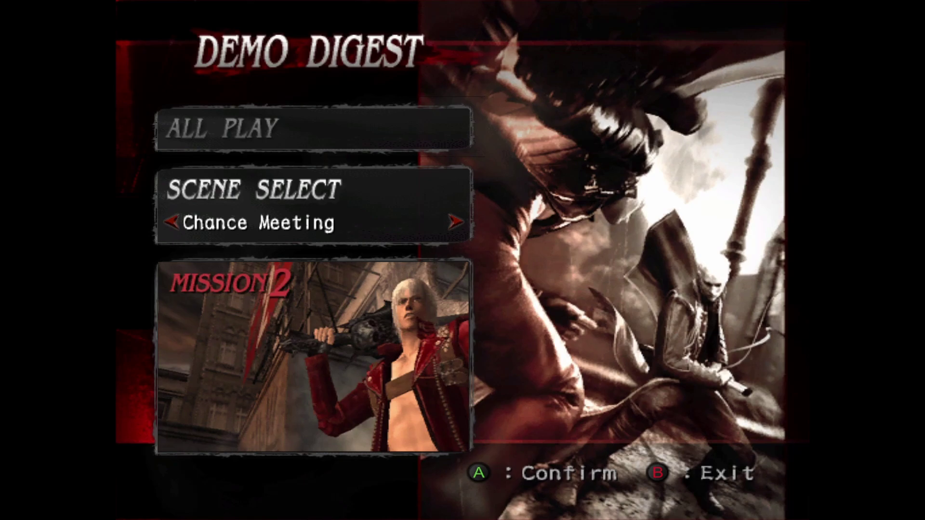
key("Right")
key("Right")
key("Right")
key("Right")
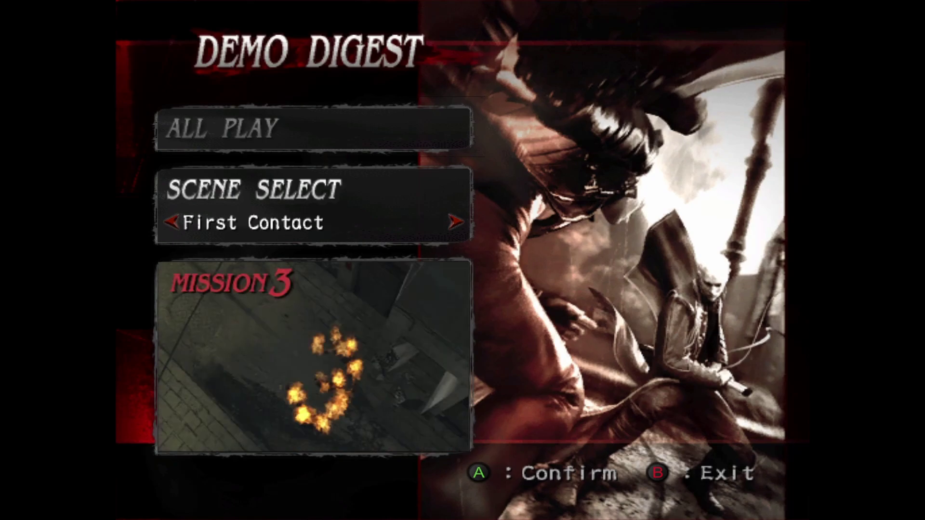
key("Right")
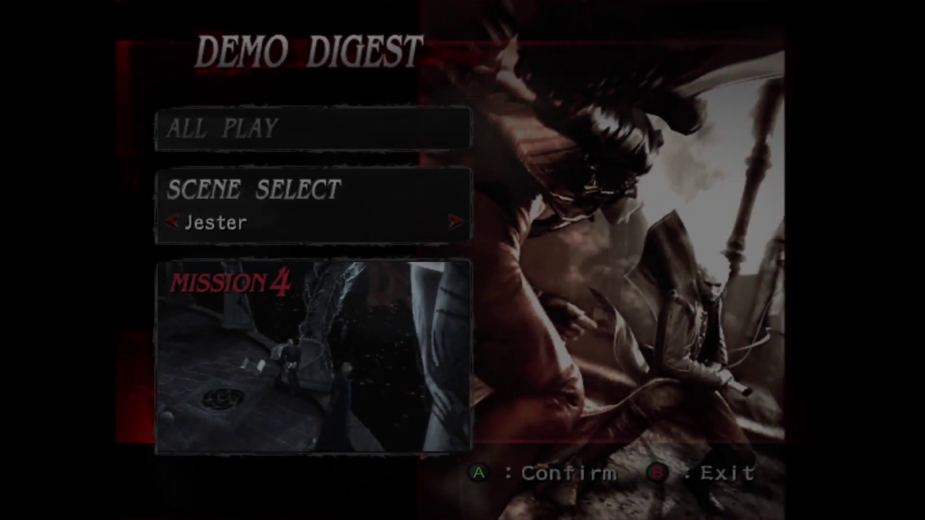
key("Escape")
key("Up")
key("Up")
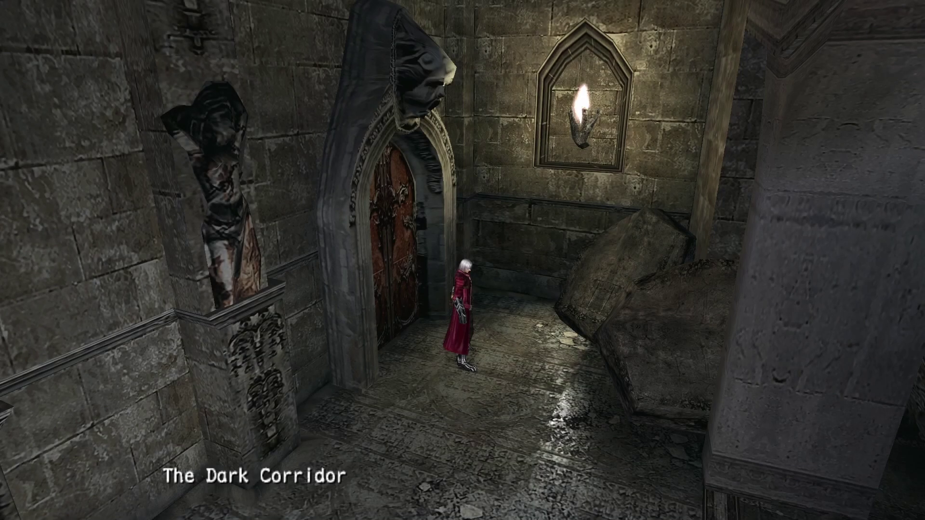
key("s")
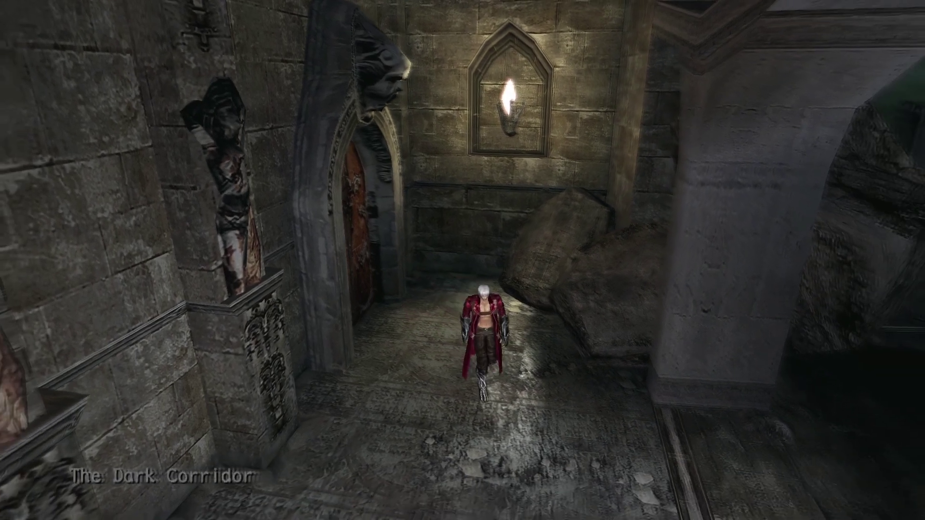
key("w")
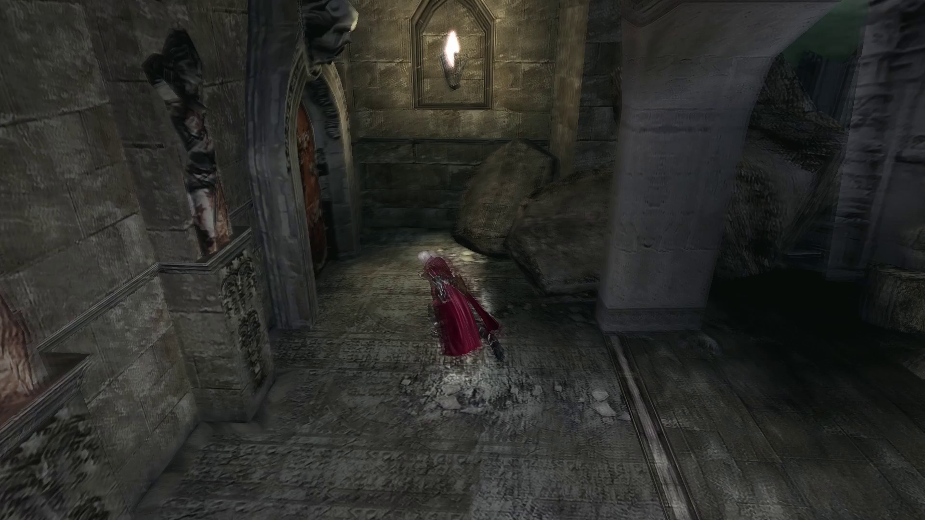
key("s")
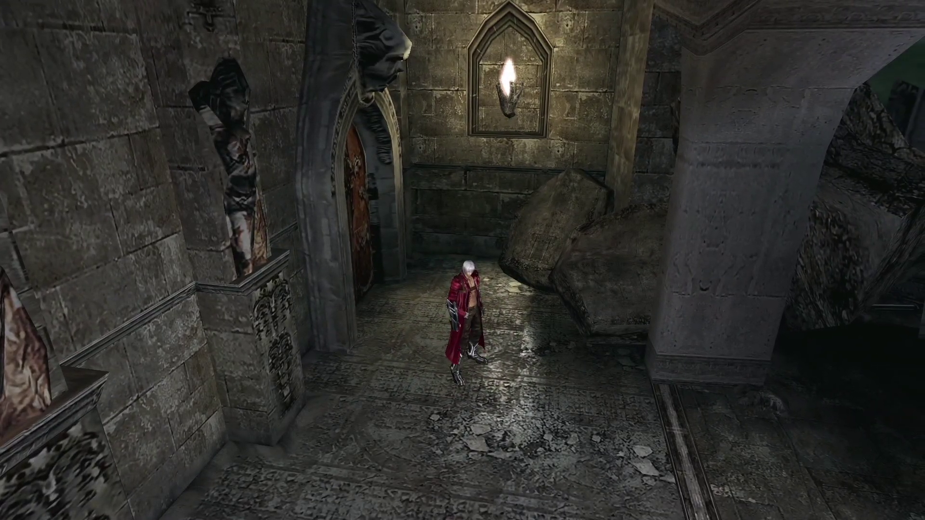
key("d")
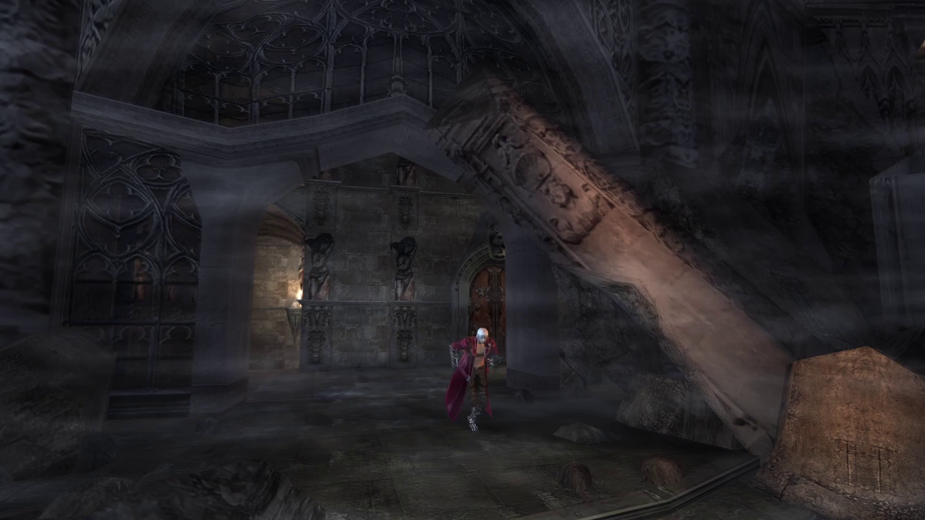
key("s")
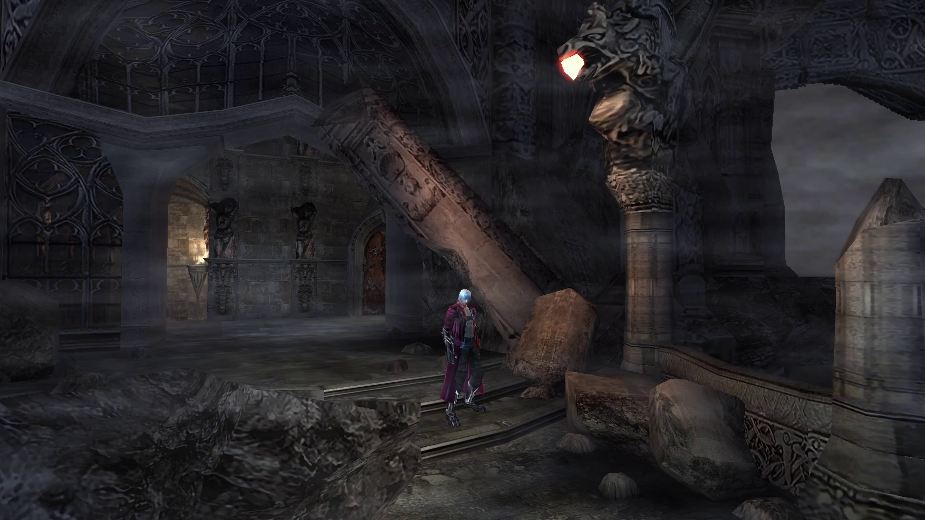
key("s")
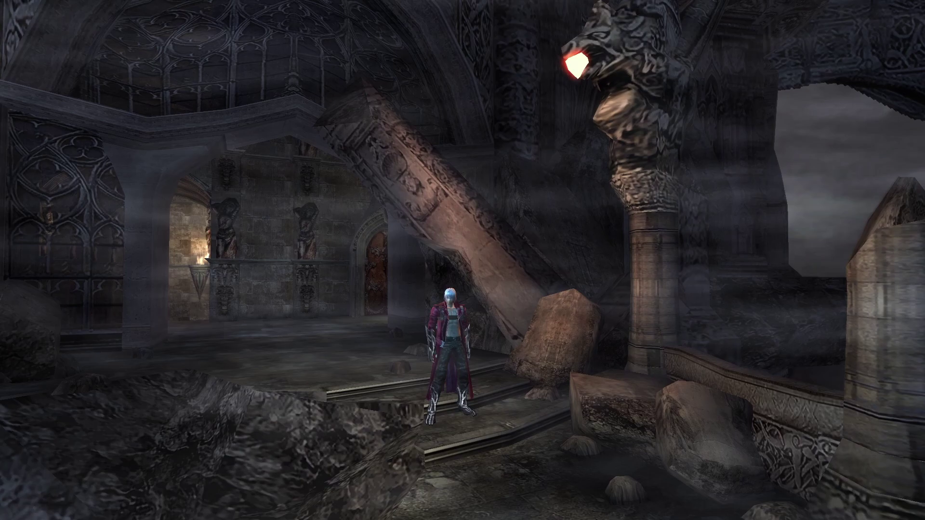
- Pause the game and ask to quit the current mission
key("Escape")
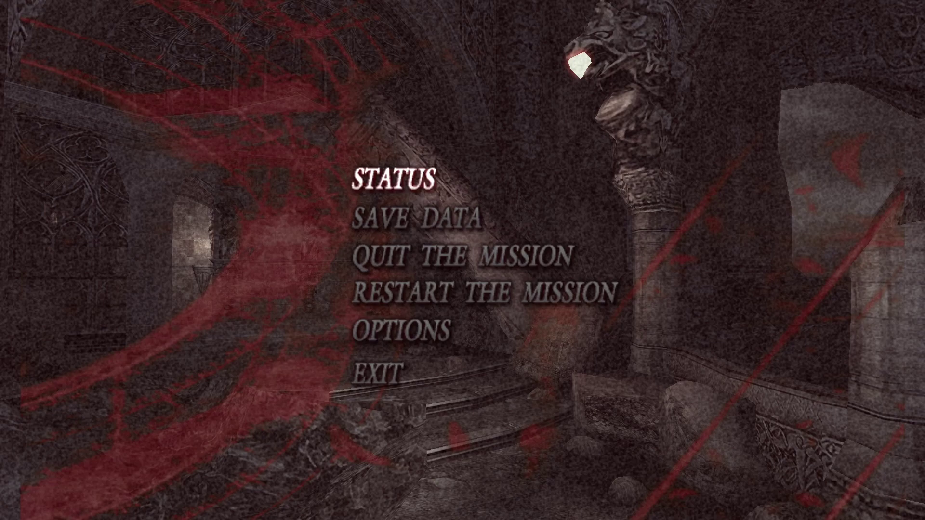
key("Down")
key("Down")
key("Return")
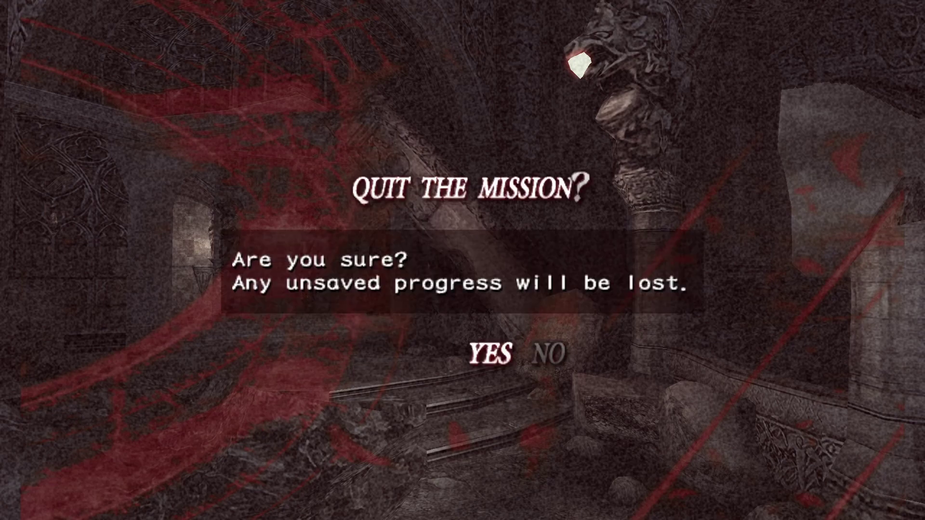
key("Right")
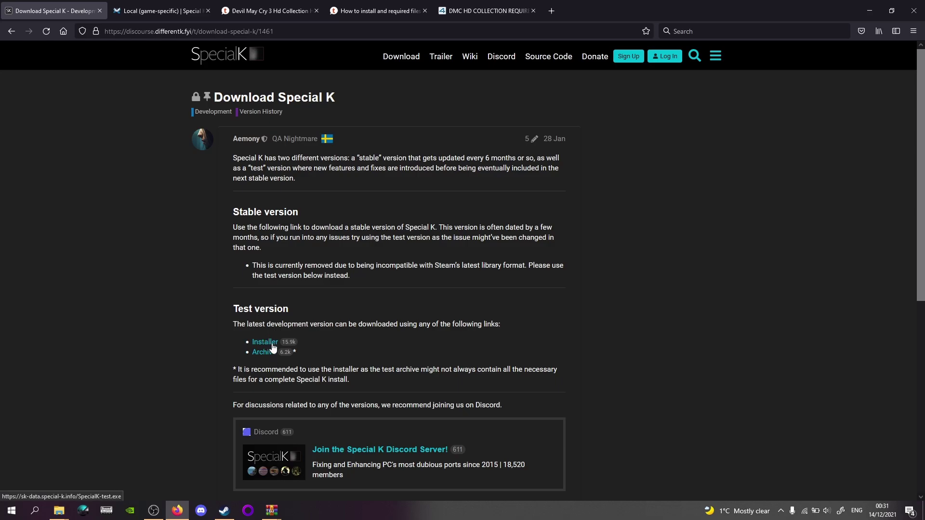
- Review the Special K local install instructions and the texture pack download section on the Devil May Cry 3 forum page
left_click(155, 10)
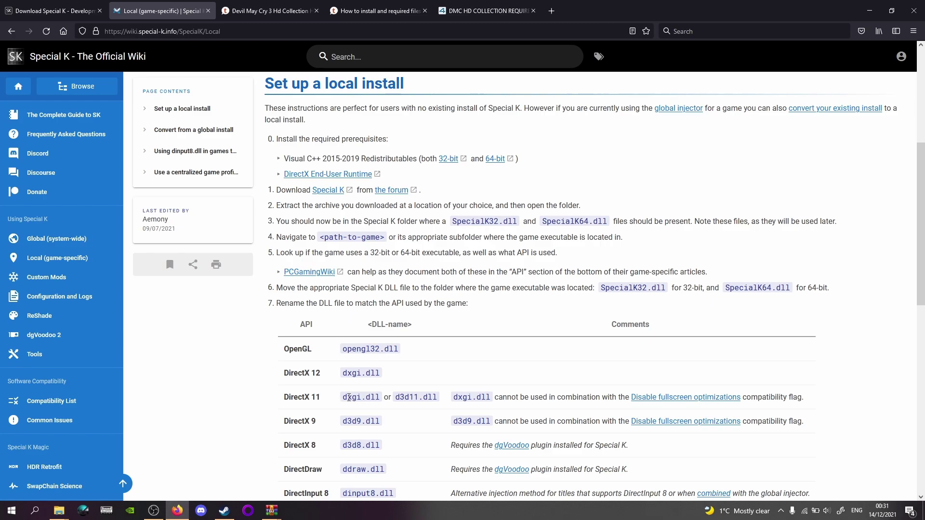
left_click(370, 9)
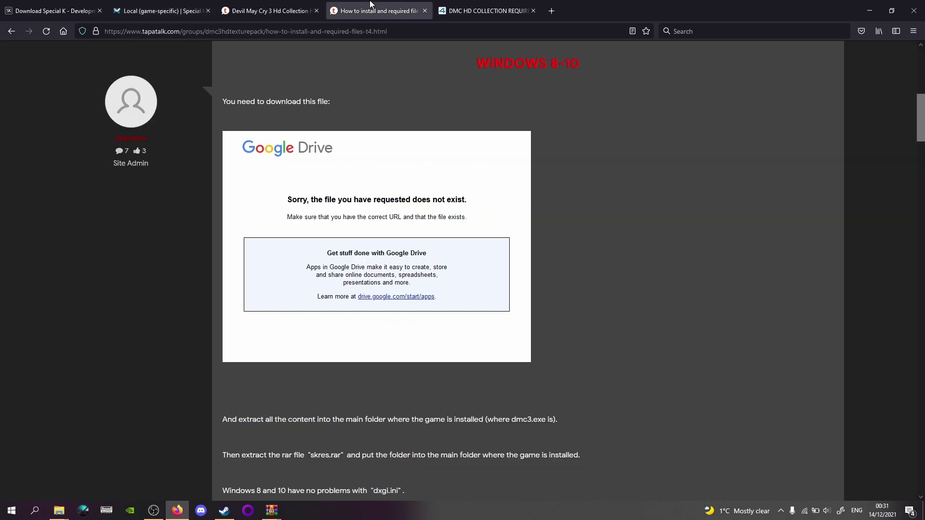
left_click(318, 4)
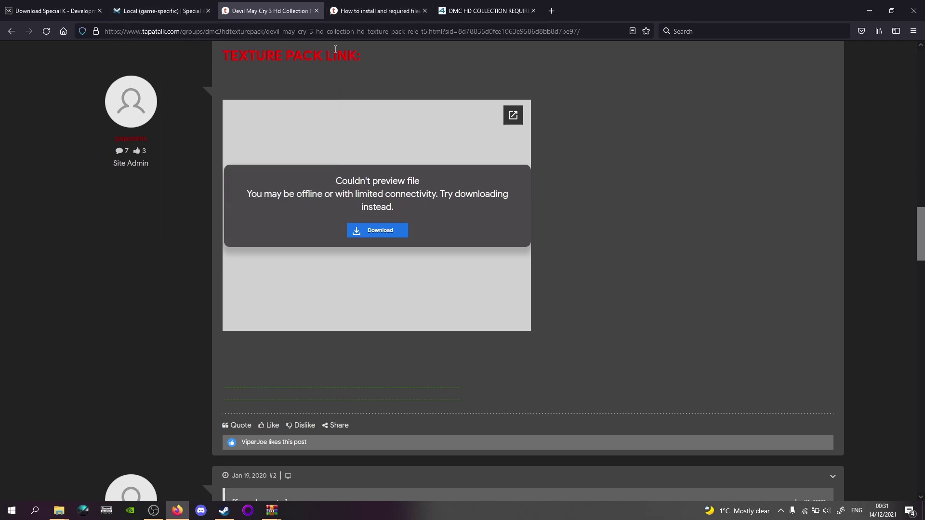
left_click(373, 11)
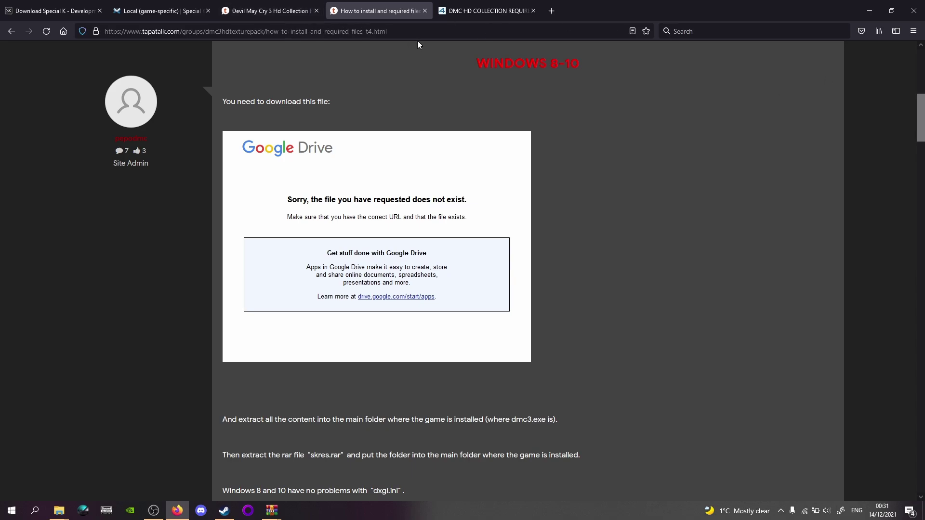
left_click(269, 10)
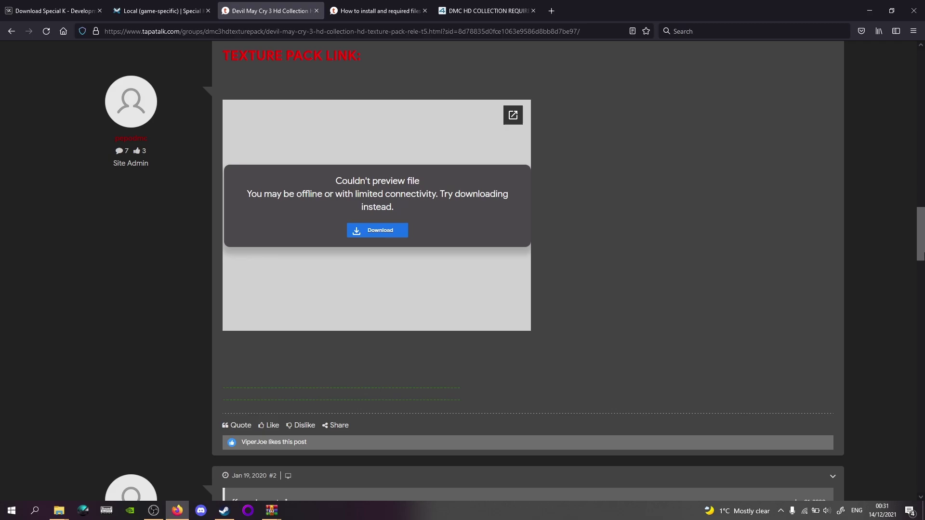
left_click_drag(921, 246, 921, 217)
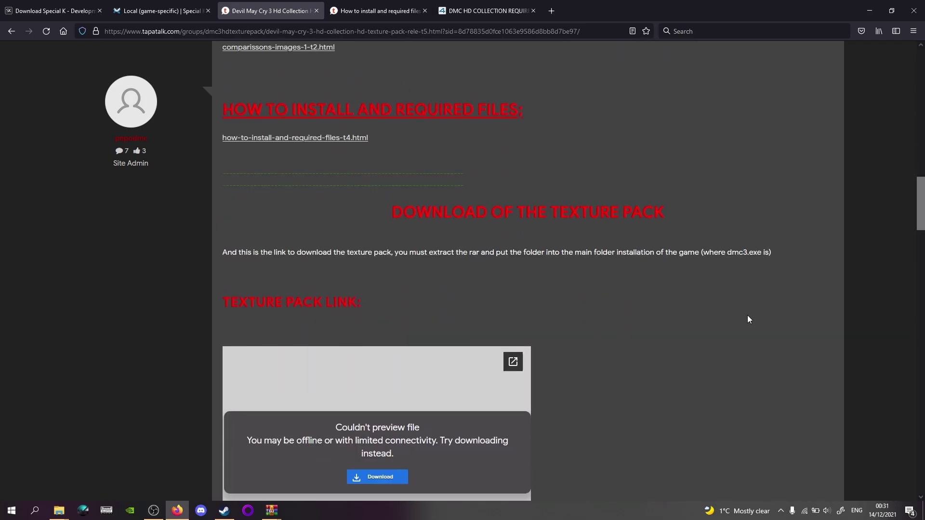
left_click_drag(922, 208, 922, 227)
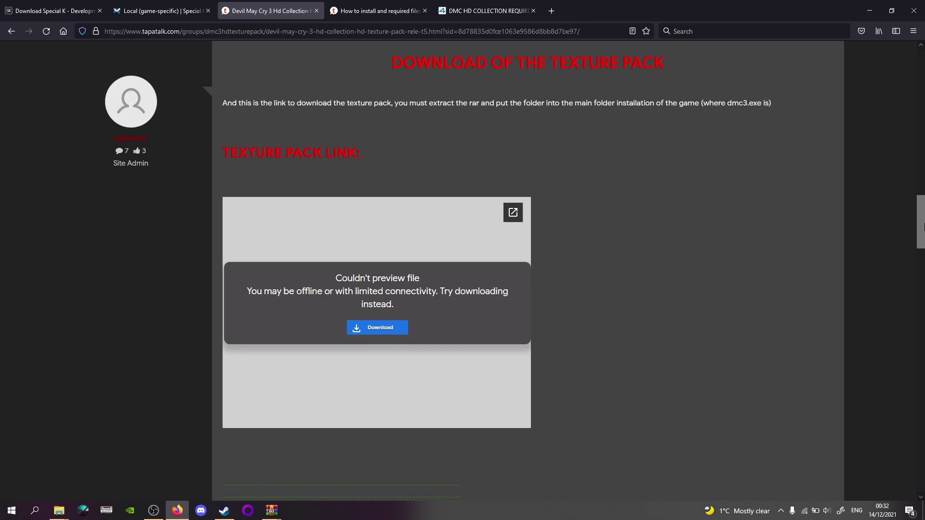
- Examine the install guide's Windows 8-10 section and clean dmc3-0.nbz link, plus the 4shared page offering the required files
left_click(400, 7)
left_click(216, 4)
left_click(272, 6)
left_click(336, 4)
left_click(272, 5)
left_click(336, 5)
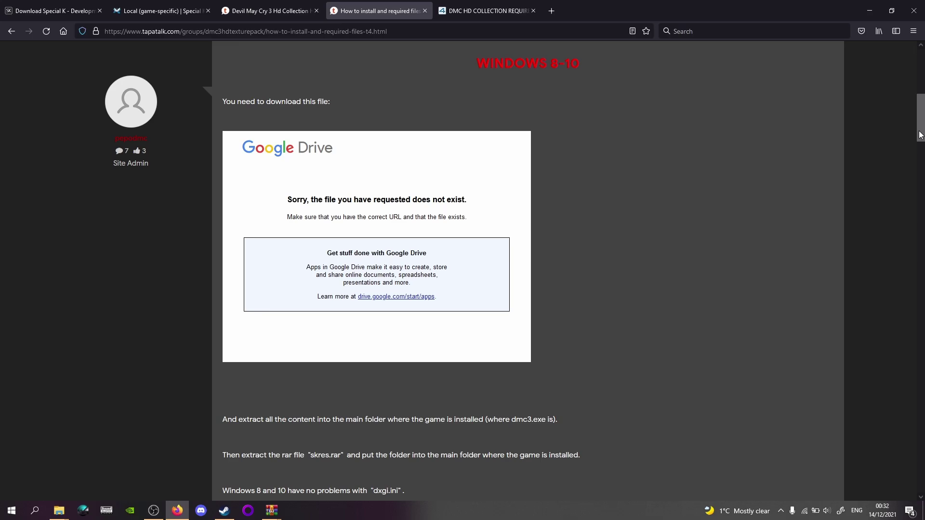
scroll(914, 183, "down", 10)
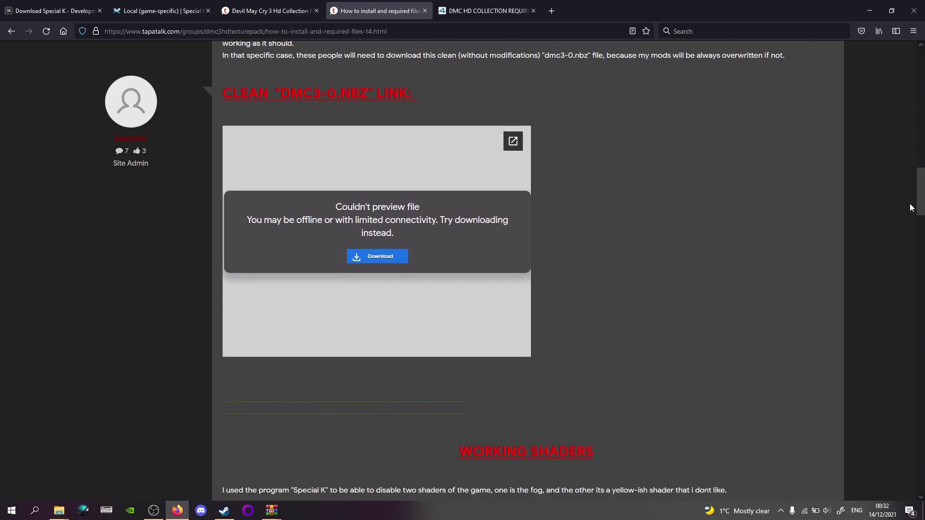
left_click_drag(911, 207, 920, 135)
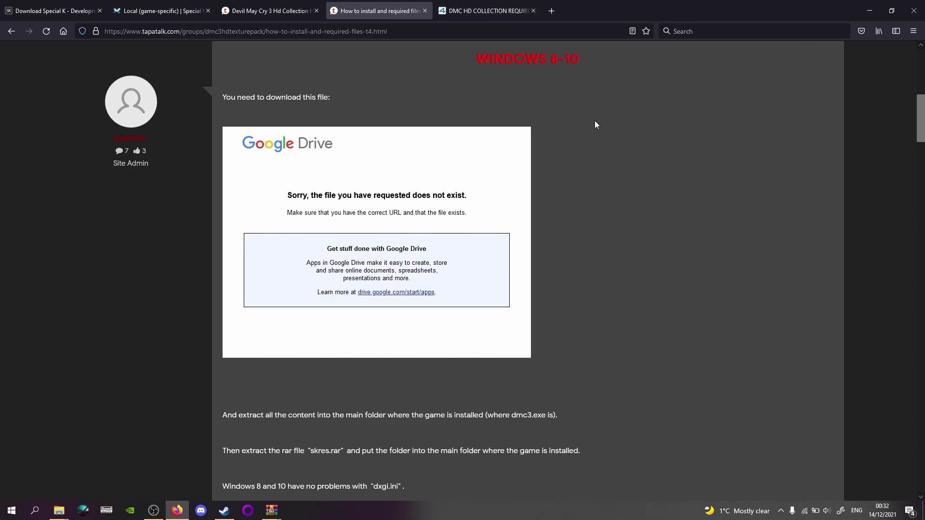
left_click(491, 9)
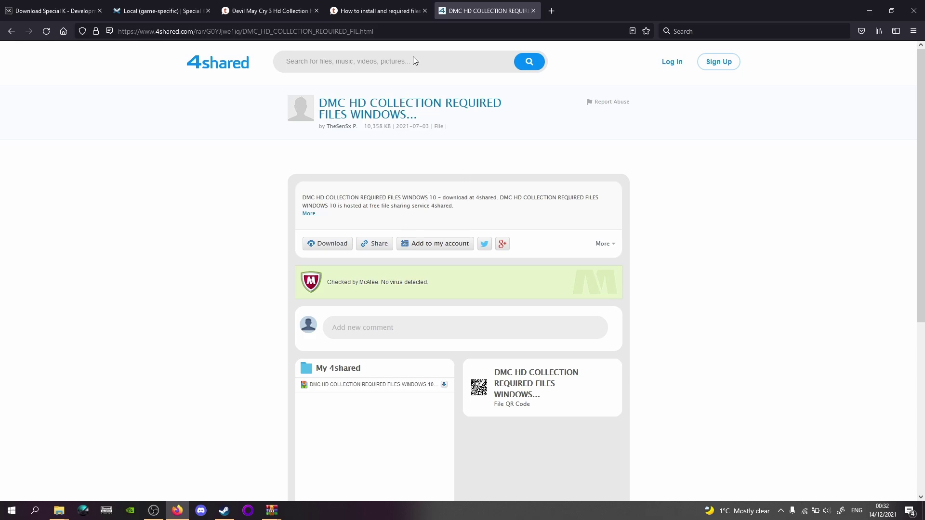
left_click(389, 2)
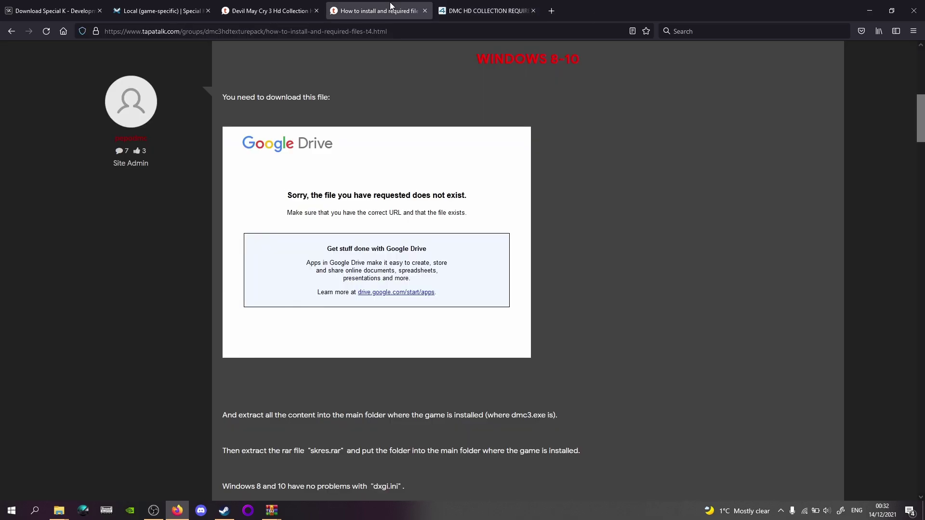
left_click(482, 11)
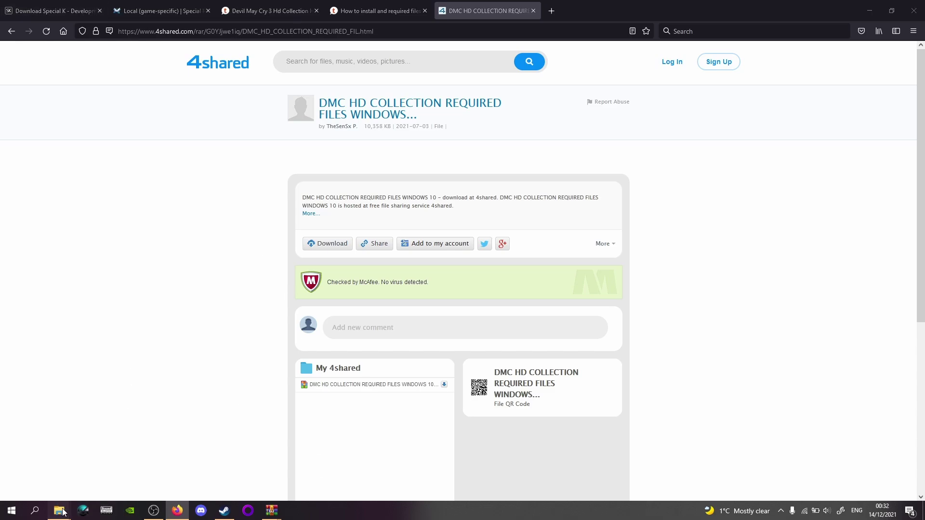
- Switch to File Explorer and look over the Devil May Cry HD Collection game folder
mouse_move(59, 510)
left_click(152, 470)
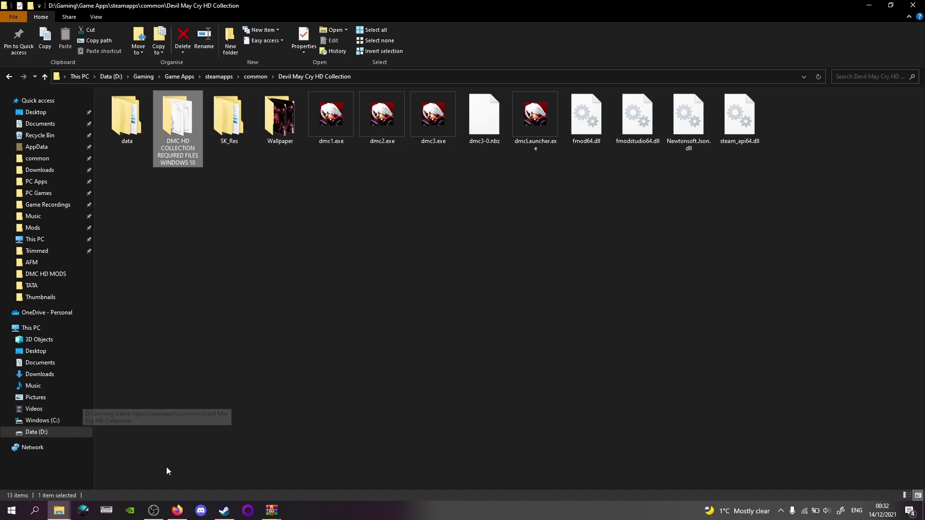
left_click(291, 383)
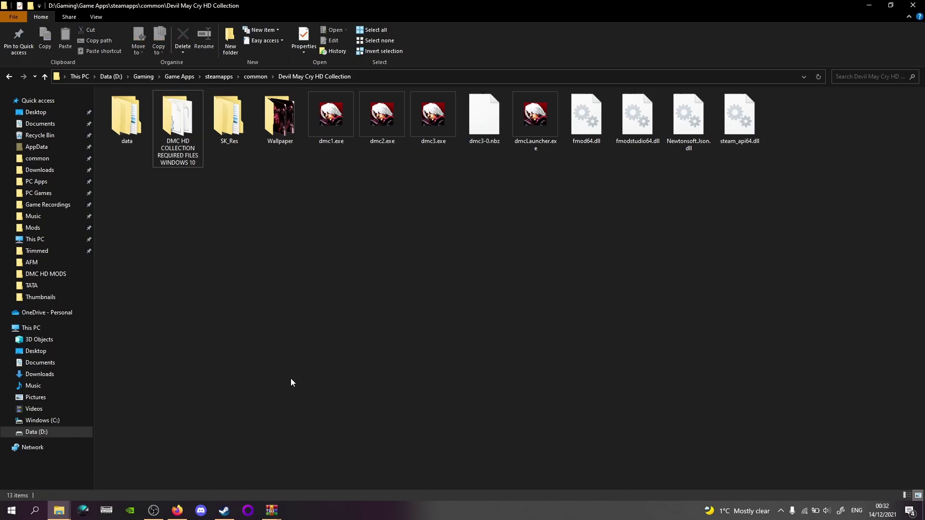
- Run SpecialK-test.exe from the DMC HD MODS folder, accept the license agreement and install Special K
mouse_move(59, 510)
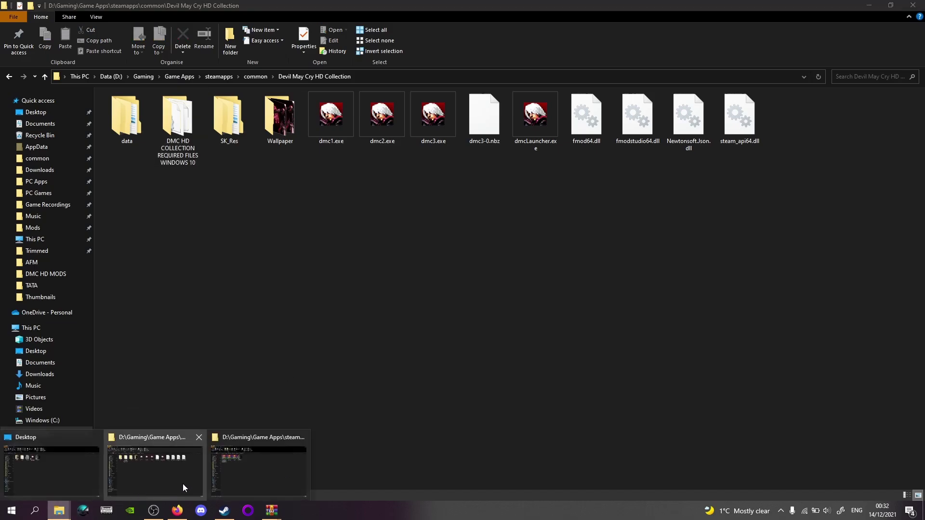
left_click(262, 470)
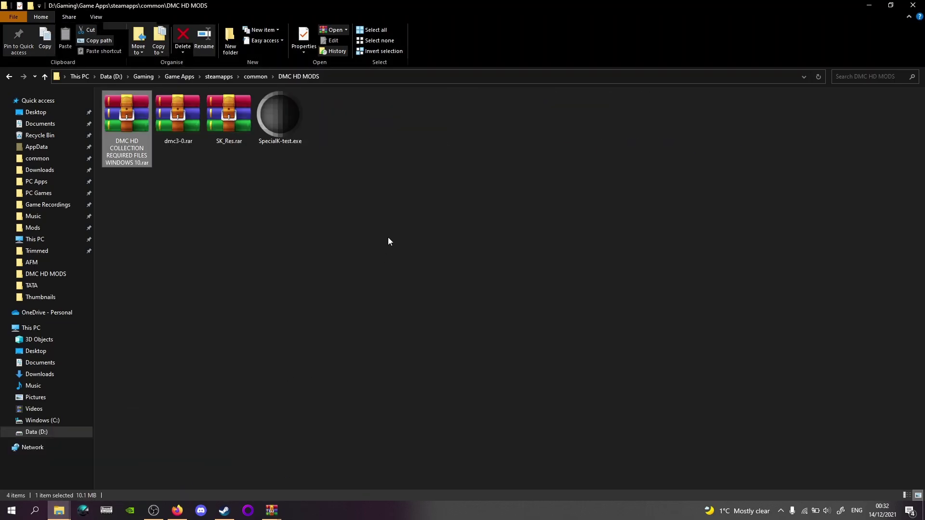
double_click(289, 123)
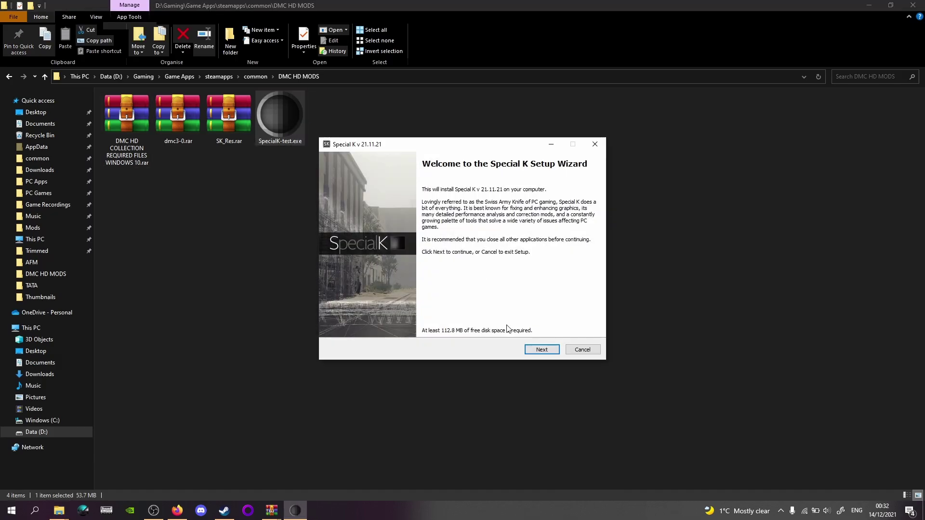
left_click(527, 345)
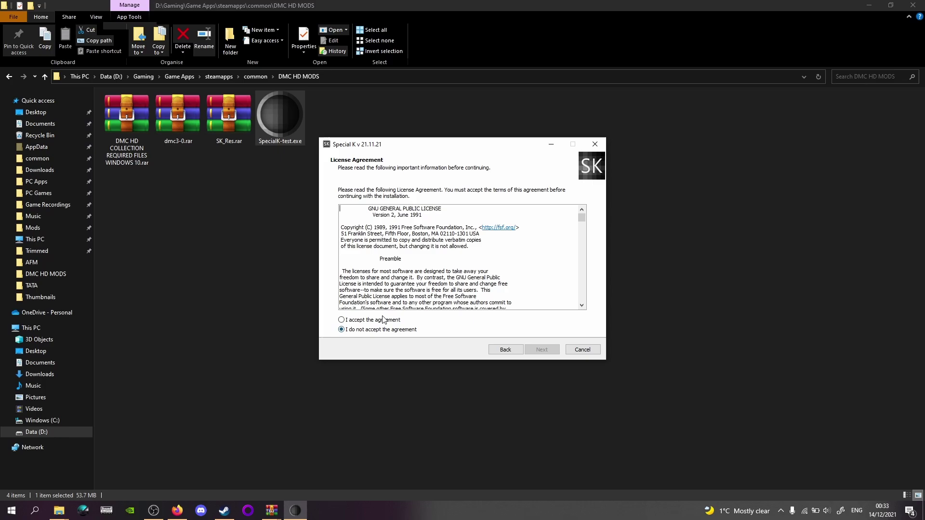
left_click(383, 319)
left_click(542, 350)
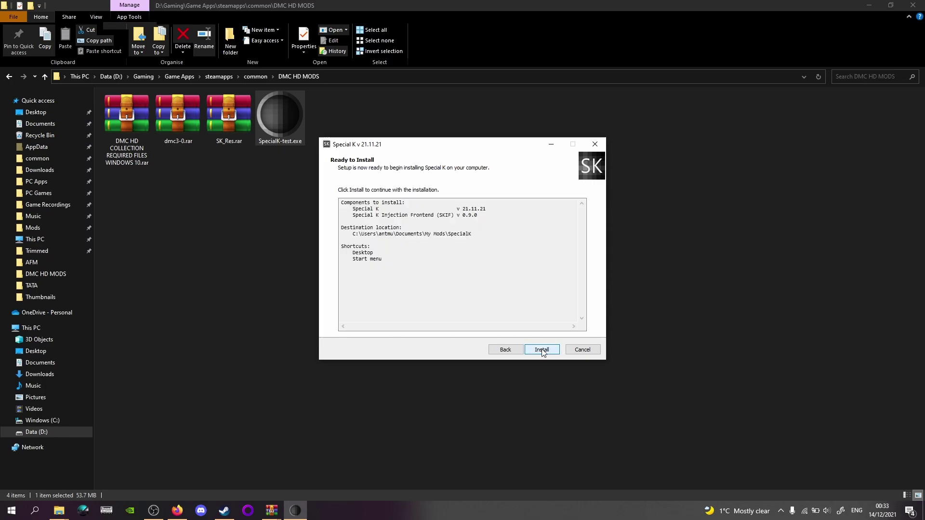
left_click(542, 350)
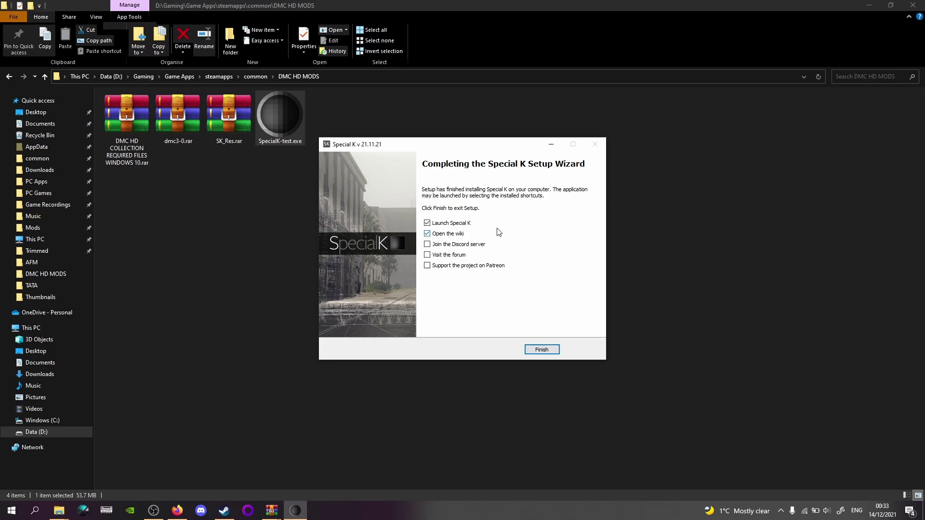
- Finish the Special K setup without launching the program or opening the wiki
left_click(428, 234)
left_click(427, 223)
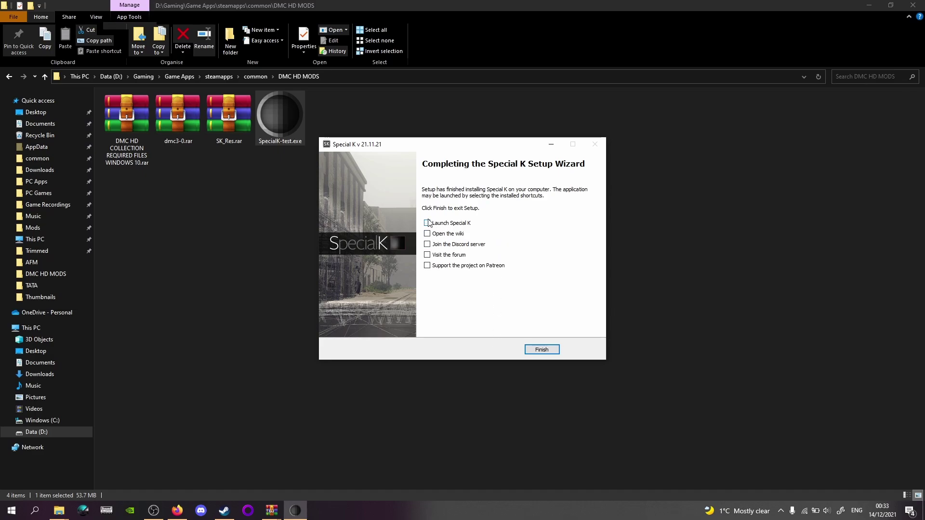
left_click(543, 351)
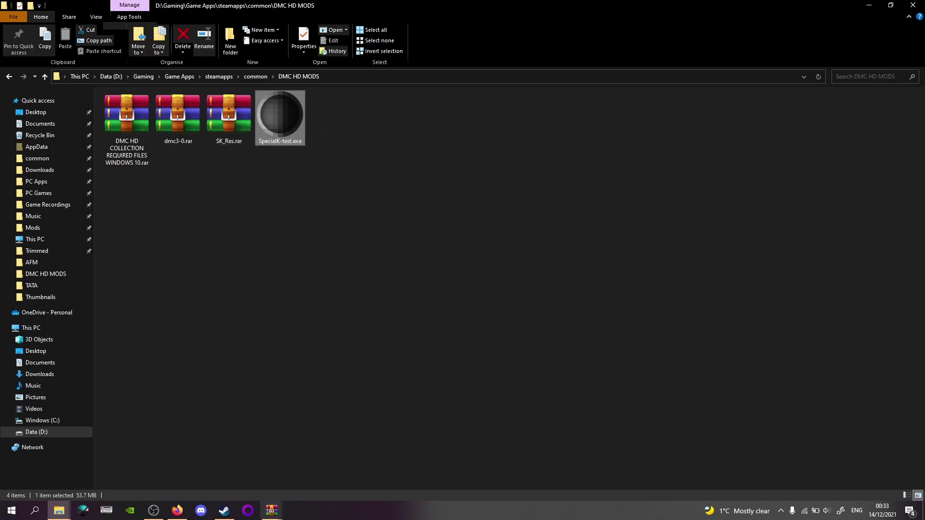
- Compare the SK_Res folder inside SK_Res.rar with the contents of the Devil May Cry HD Collection game folder
mouse_move(272, 511)
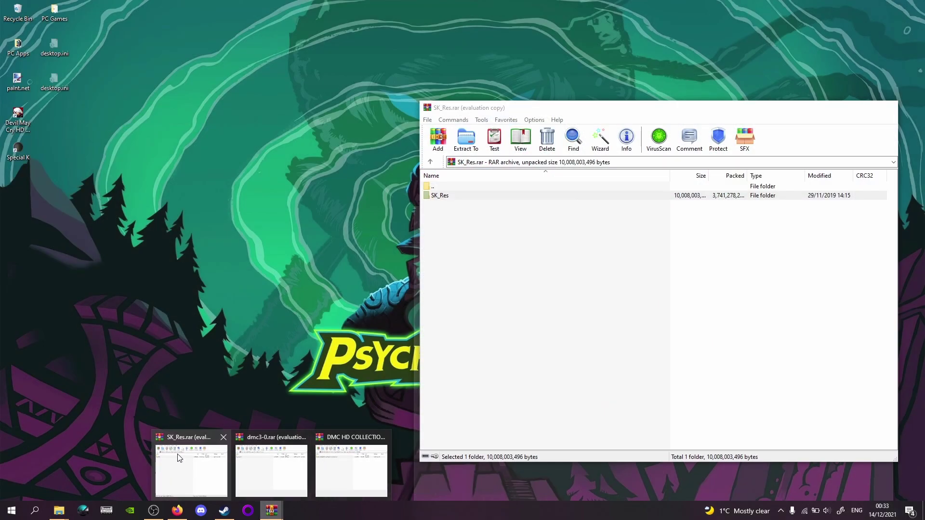
left_click(178, 457)
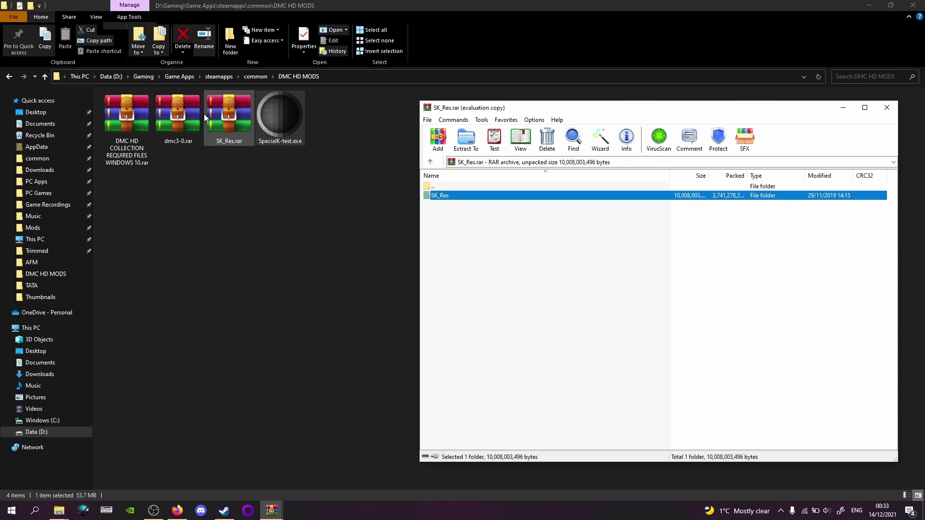
left_click(238, 122)
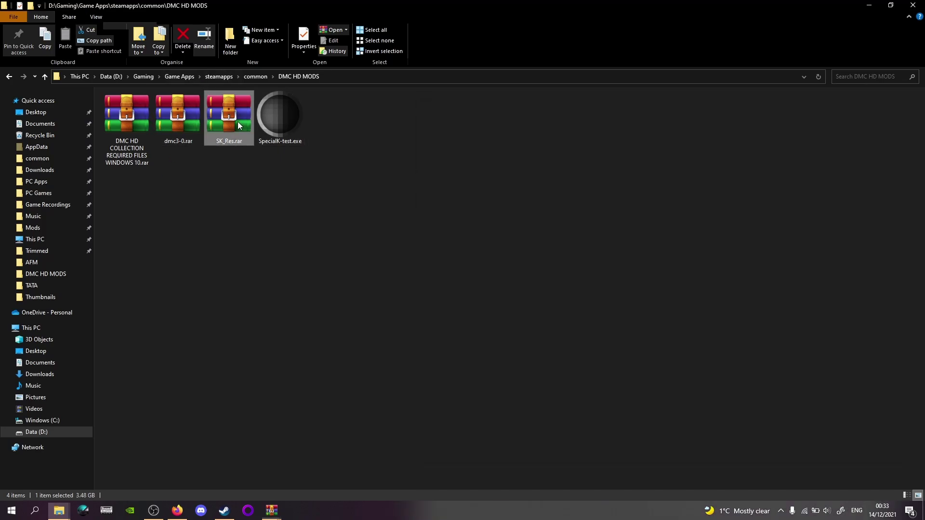
left_click(59, 510)
left_click(140, 462)
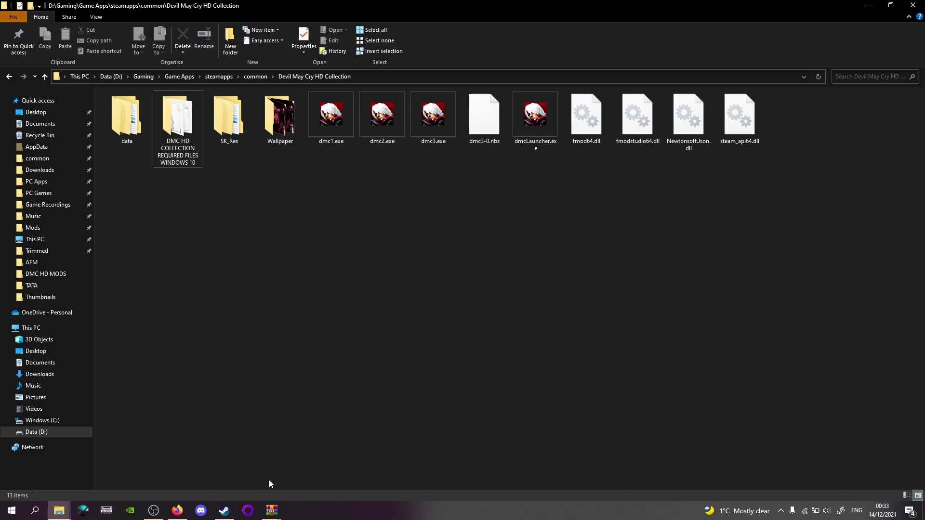
mouse_move(271, 511)
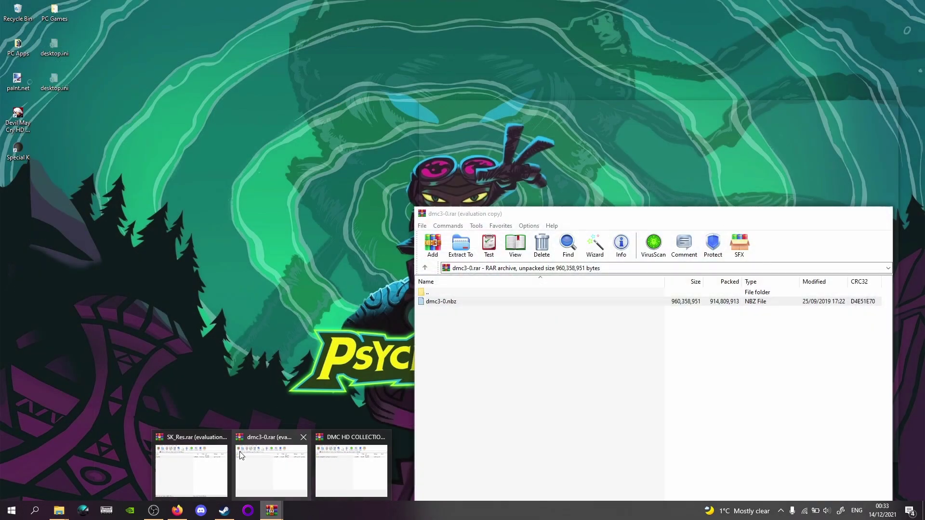
left_click(192, 465)
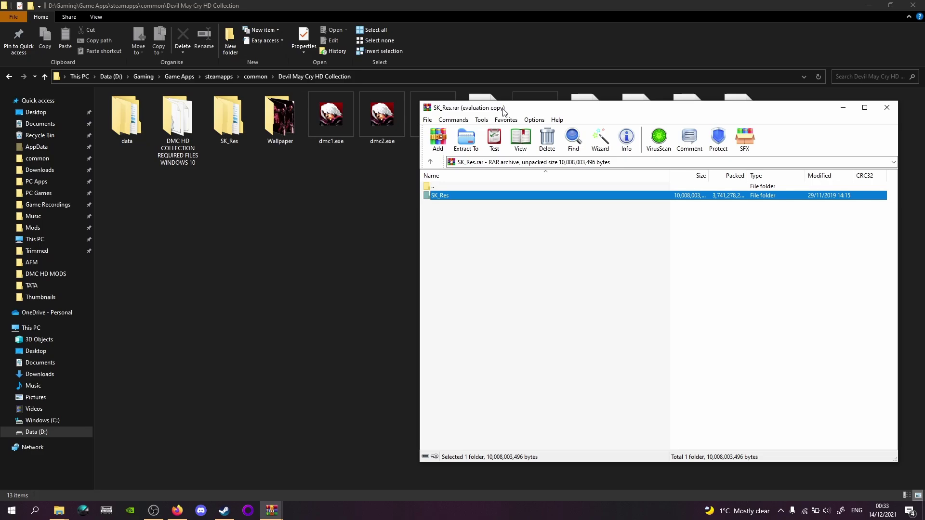
left_click_drag(502, 107, 517, 169)
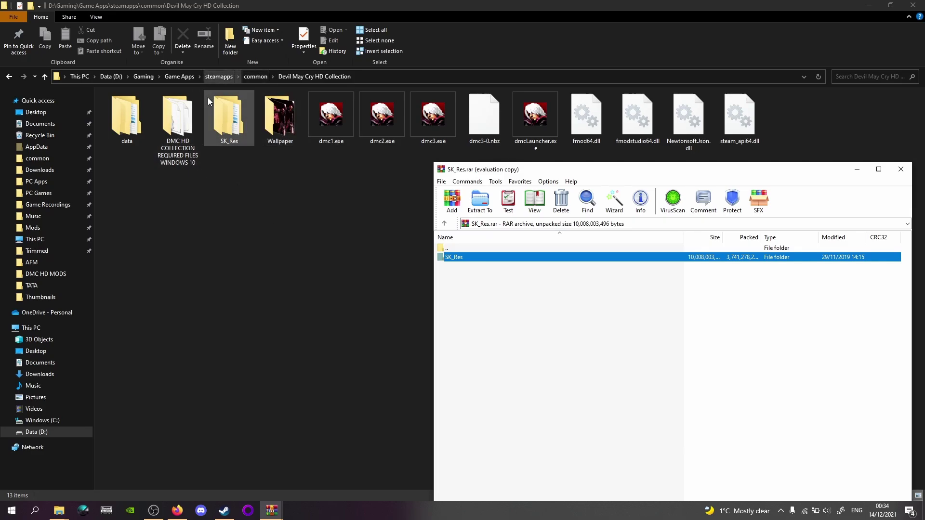
- Open the file location of the Special K desktop shortcut
left_click(63, 515)
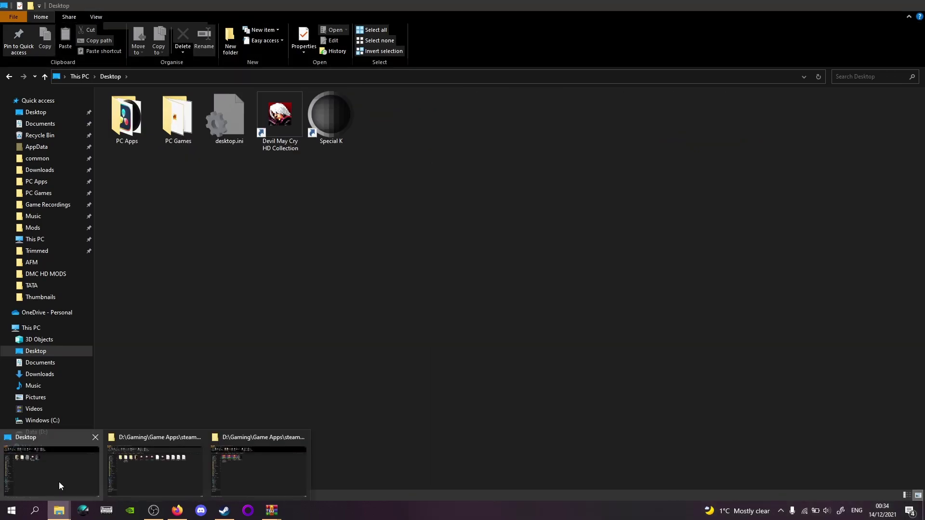
left_click(59, 482)
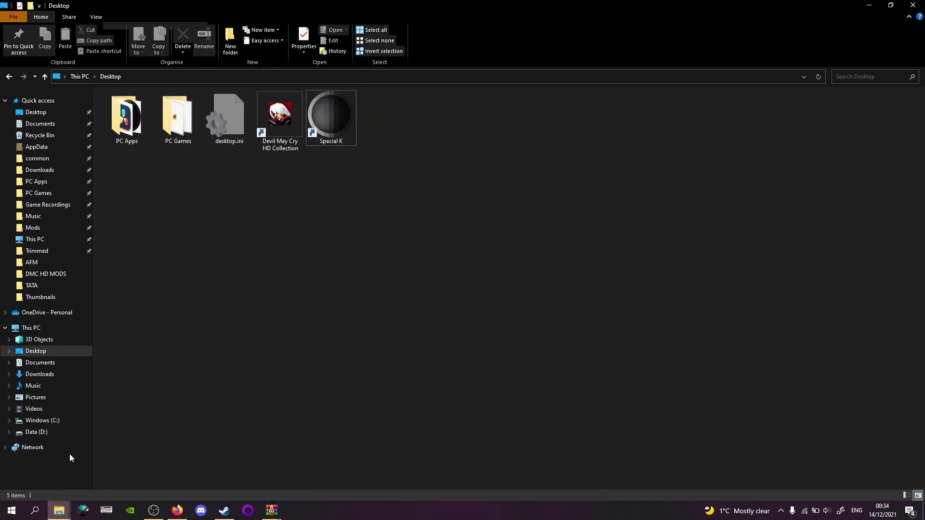
right_click(344, 138)
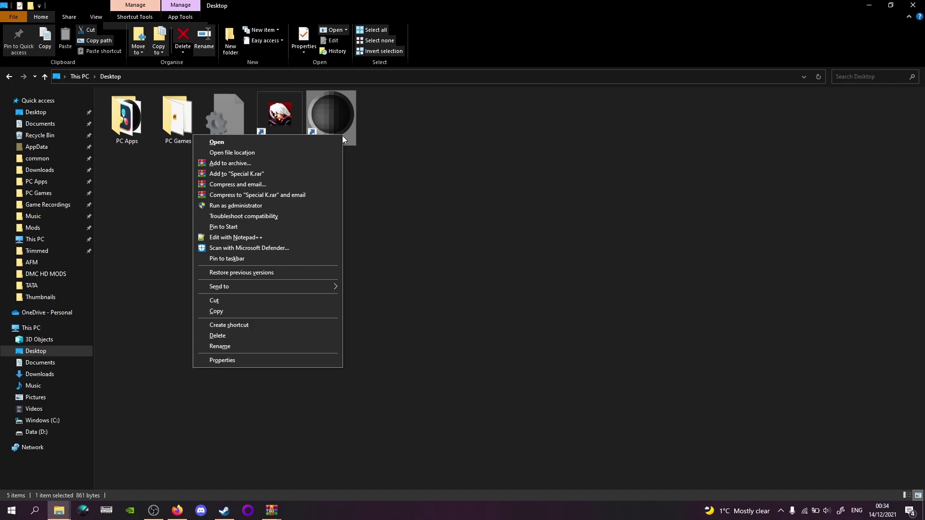
left_click(289, 153)
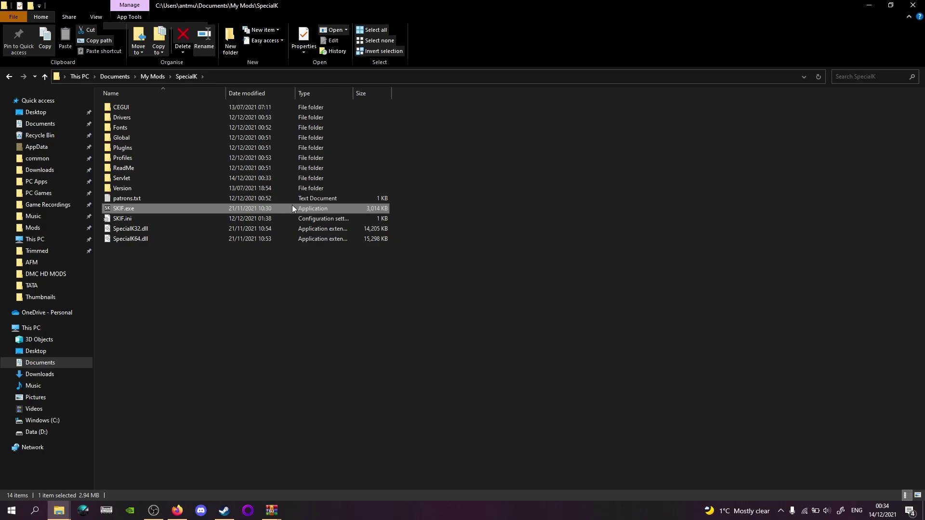
- Show the SpecialK folder's contents as extra large icons and copy SpecialK64.dll
right_click(148, 238)
left_click(176, 281)
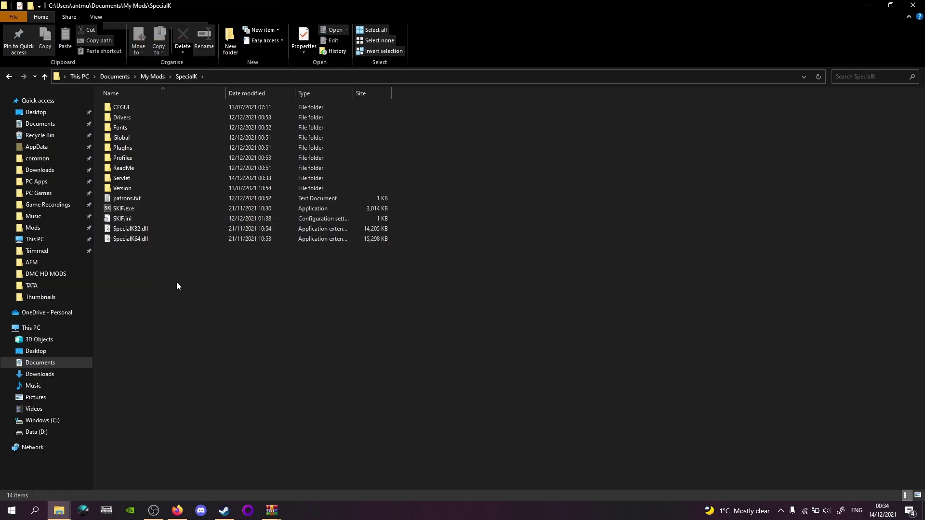
right_click(214, 290)
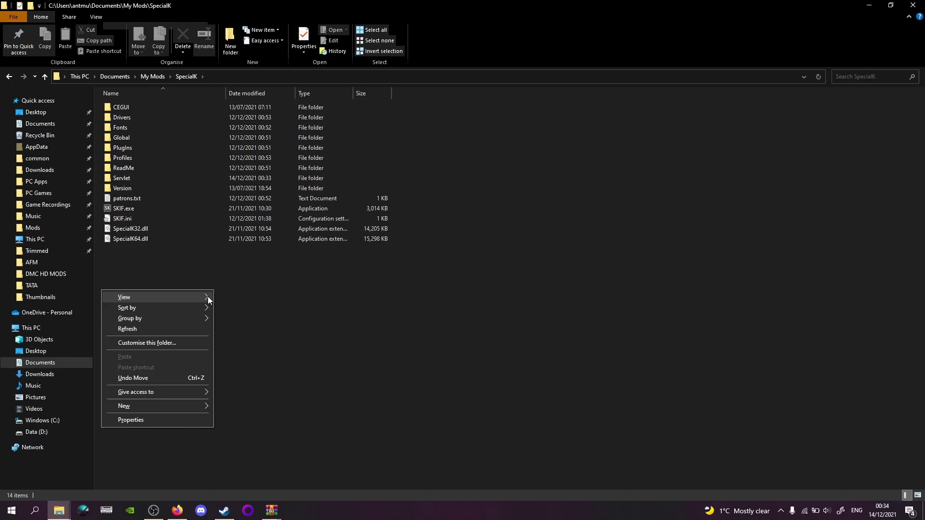
mouse_move(209, 296)
left_click(248, 296)
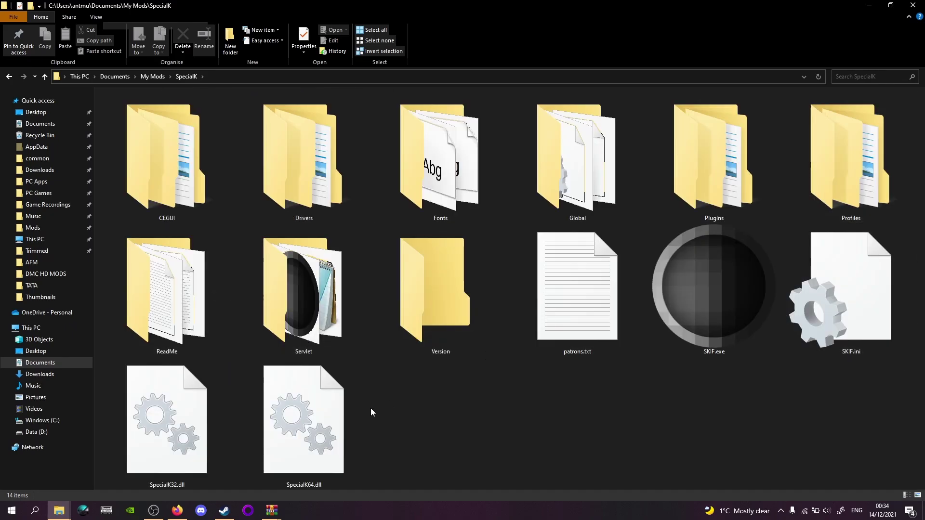
left_click(313, 402)
right_click(313, 402)
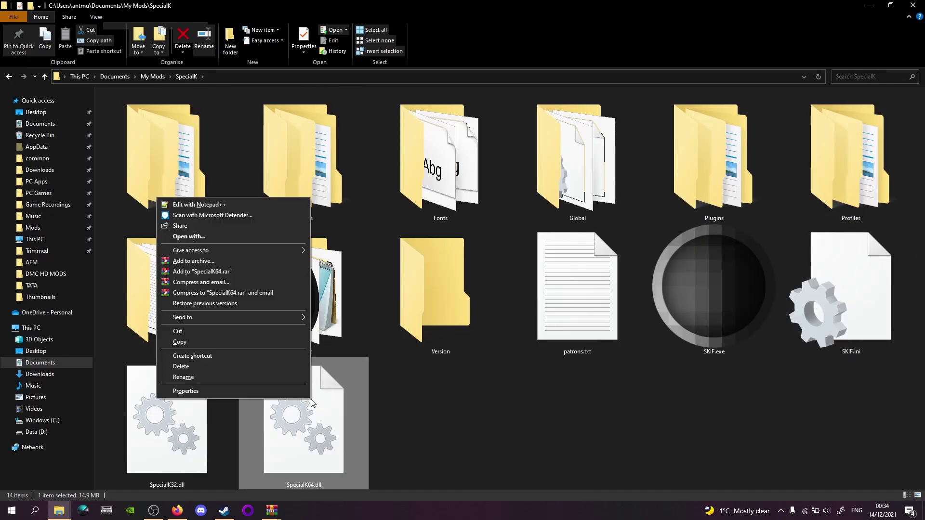
left_click(224, 343)
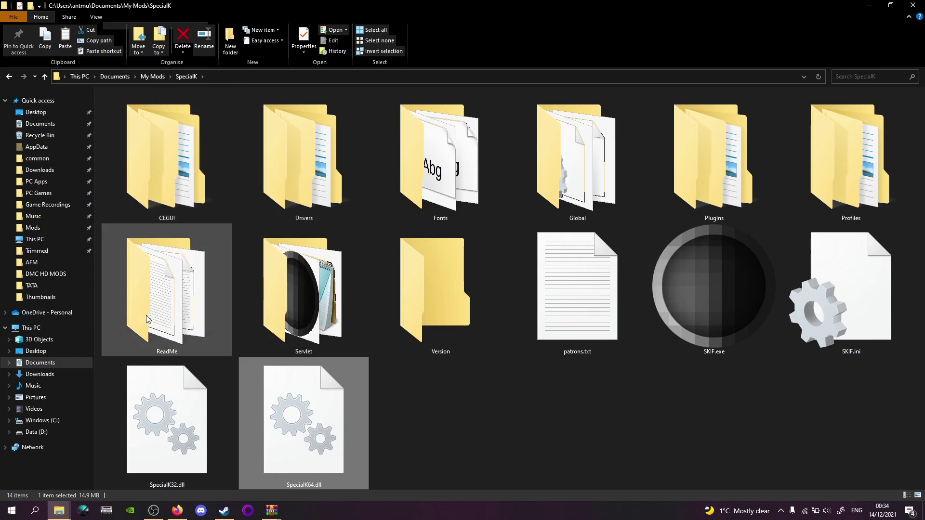
- Paste the copied SpecialK64.dll into the Devil May Cry HD Collection game folder
left_click(59, 511)
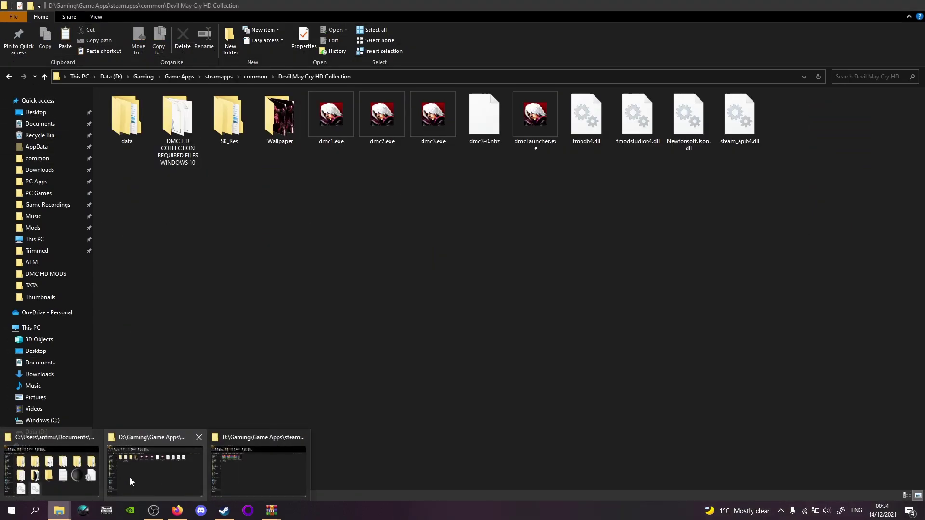
left_click(145, 474)
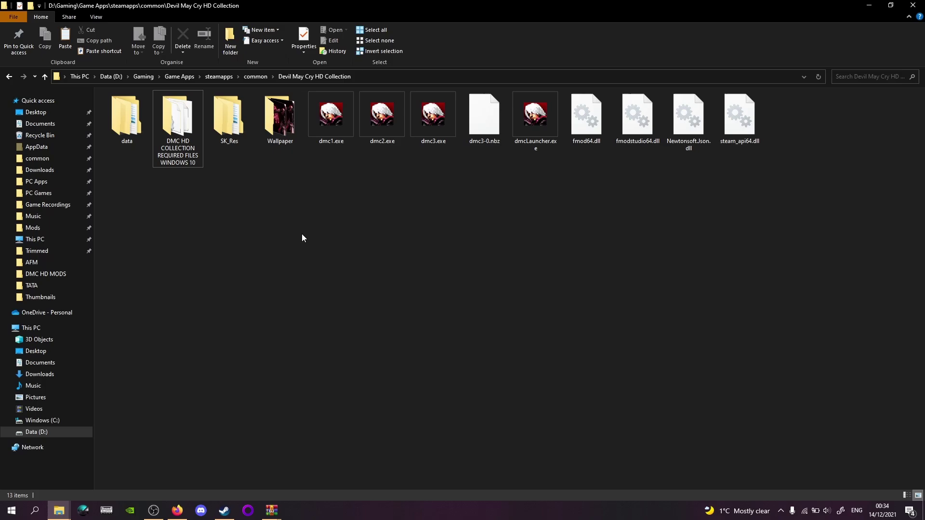
right_click(343, 228)
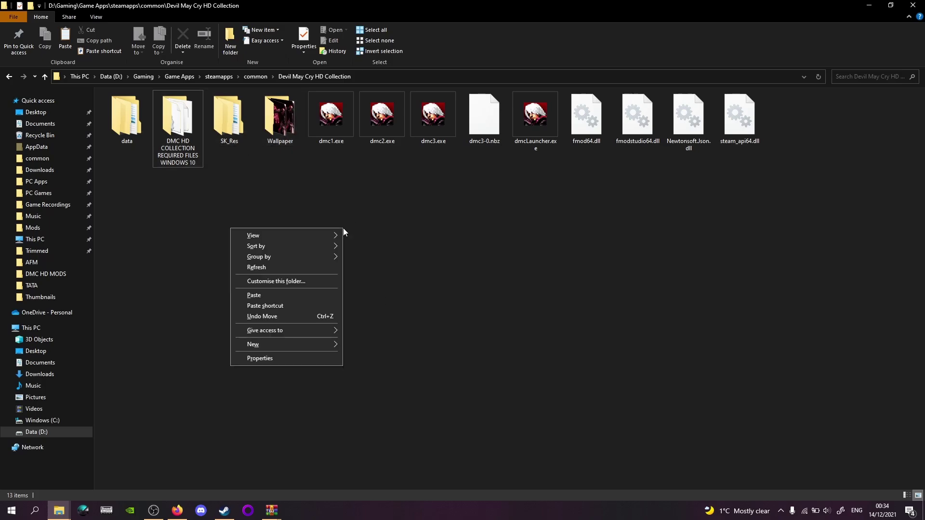
left_click(283, 296)
- Rename SpecialK64.dll in the game folder to dxgi.dll
right_click(745, 129)
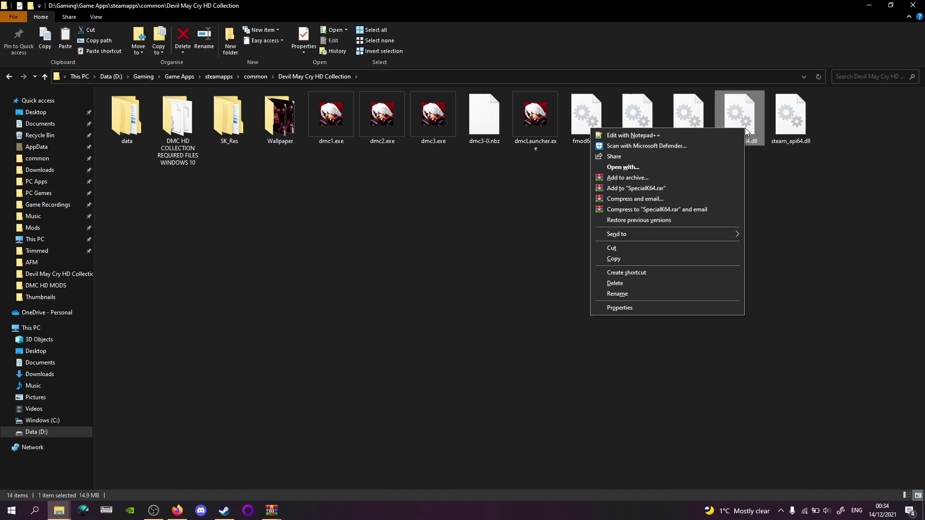
left_click(658, 294)
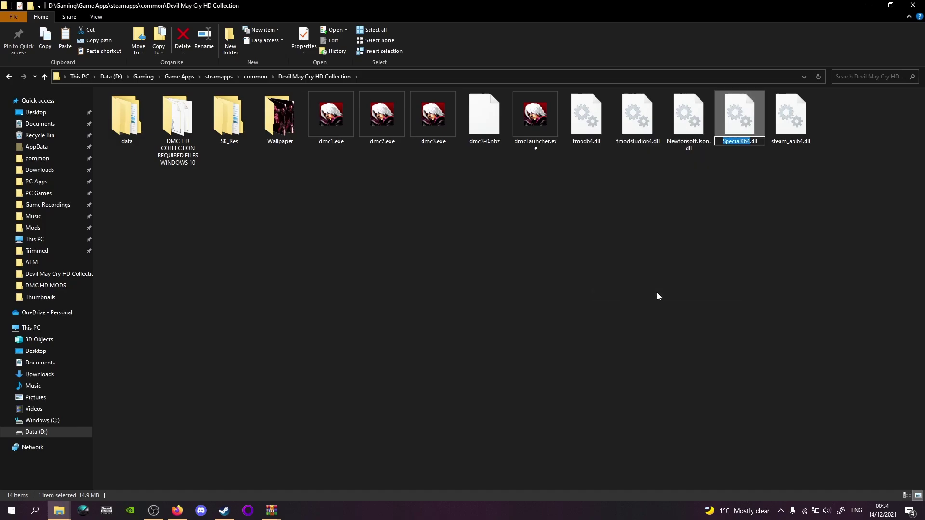
type("dxgi")
key("Return")
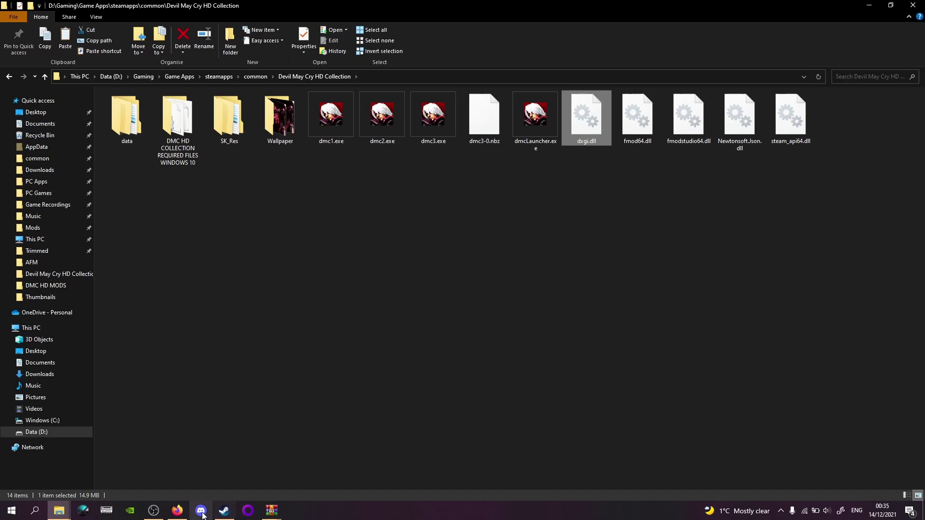
- Switch to Steam, launch Devil May Cry HD Collection and continue past its title screen
left_click(227, 515)
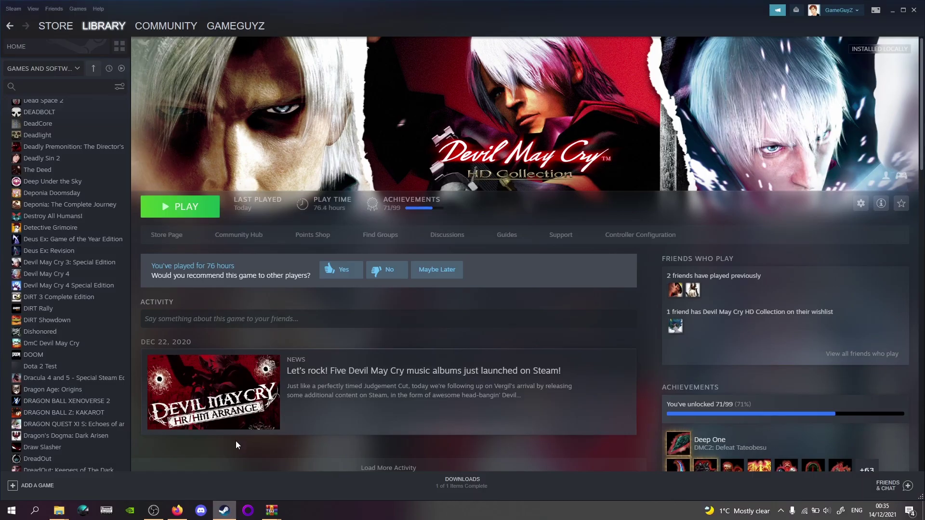
left_click(191, 213)
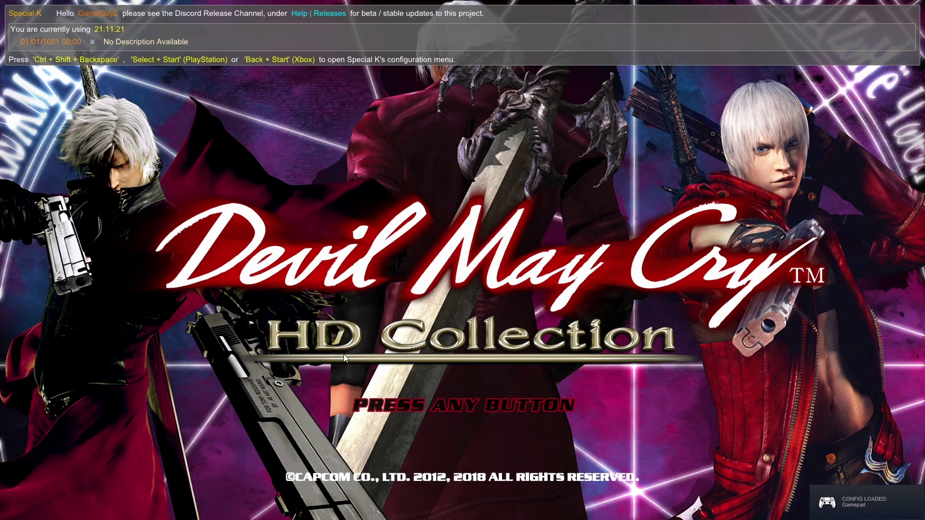
key("Return")
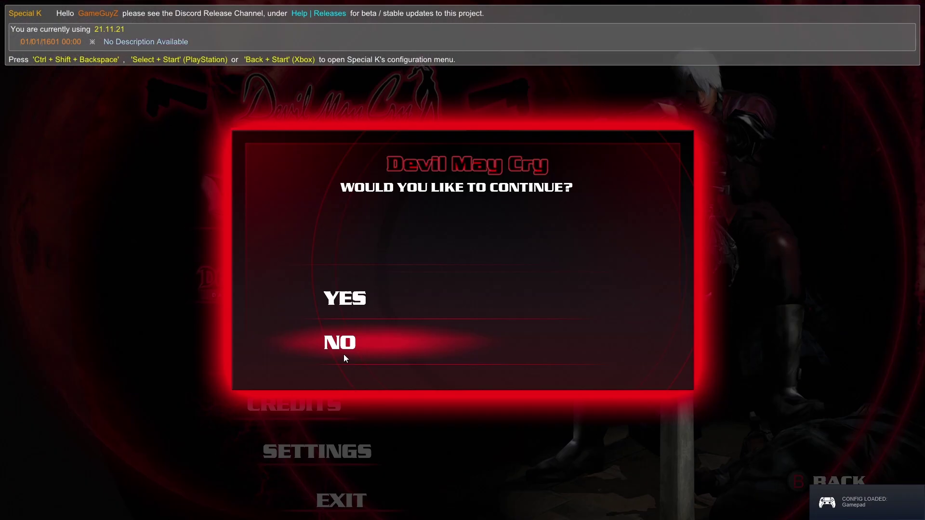
- Decline starting the first Devil May Cry, start Devil May Cry 3 Special Edition instead and load a saved game
key("Escape")
key("Down")
key("Down")
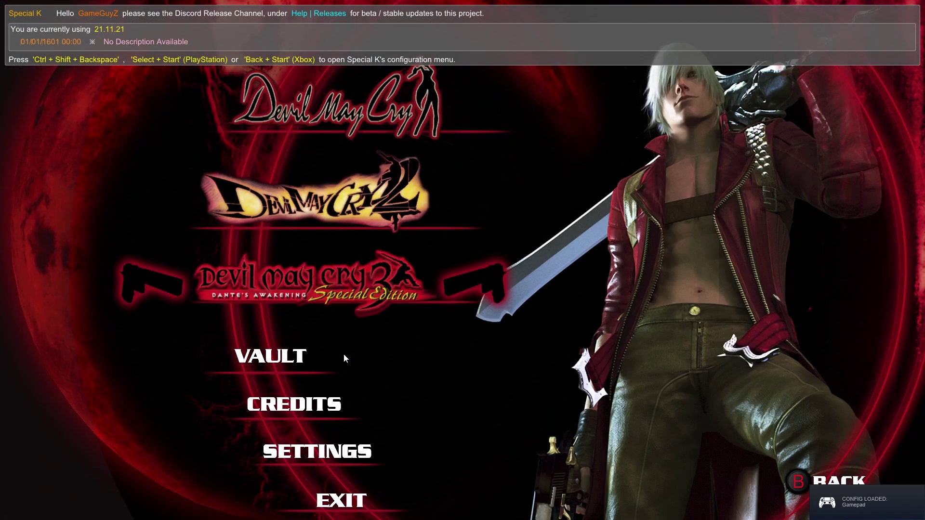
key("Return")
key("Return")
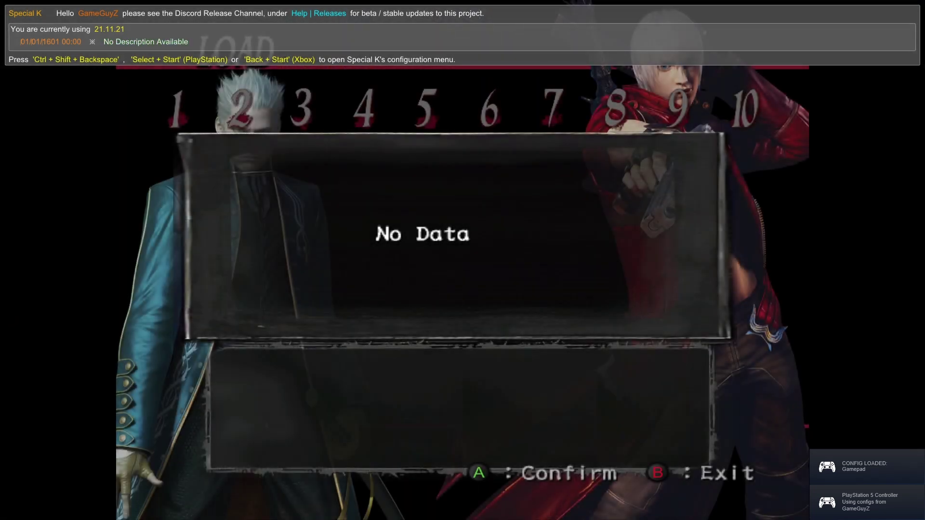
key("Return")
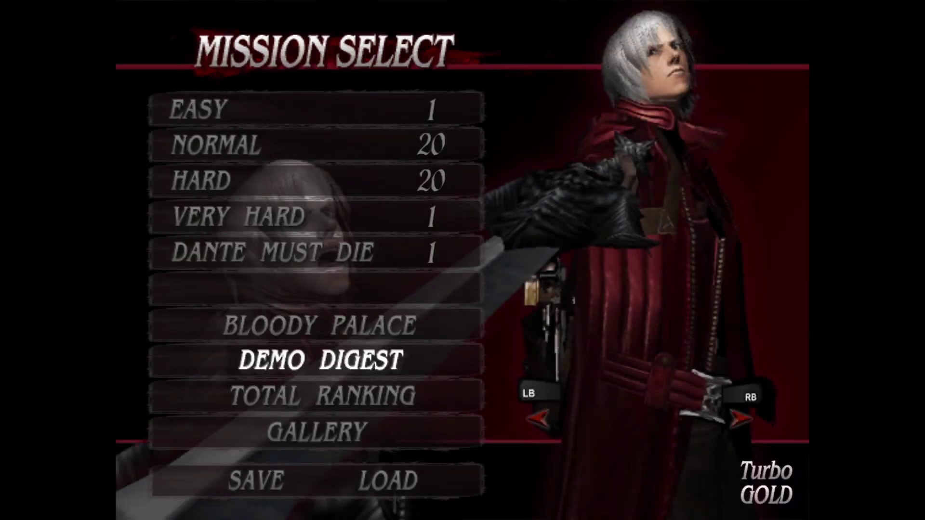
- Open Demo Digest from the Mission Select screen and go to its scene selection
key("Down")
key("Down")
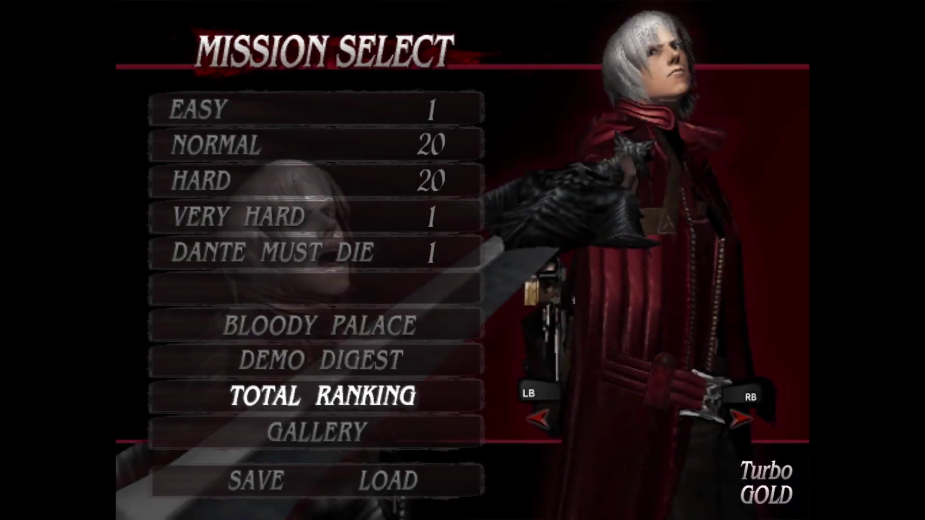
key("Up")
key("Return")
key("Down")
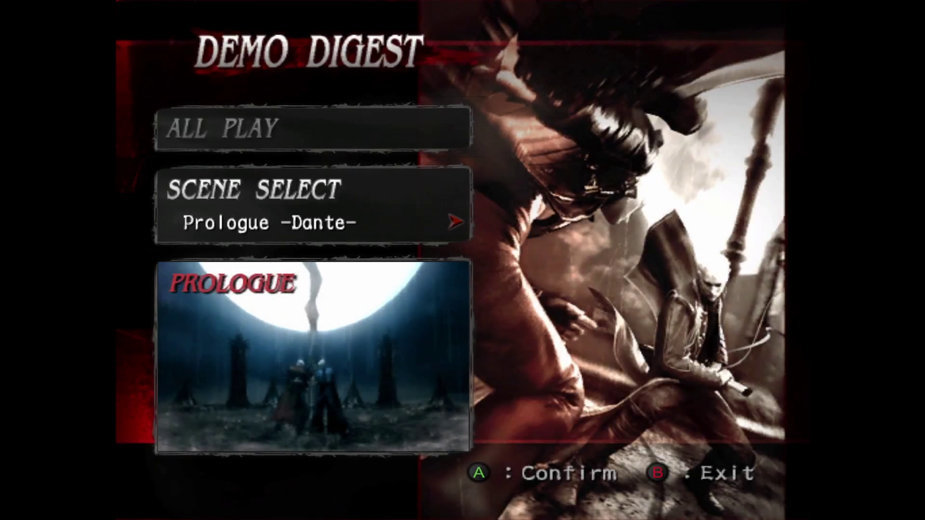
- Play the Mission 3 scene Ice-chucks to check the modded textures, and return to Mission Select
key("Right")
key("Right")
key("Right")
key("Right")
key("Right")
key("Right")
key("Right")
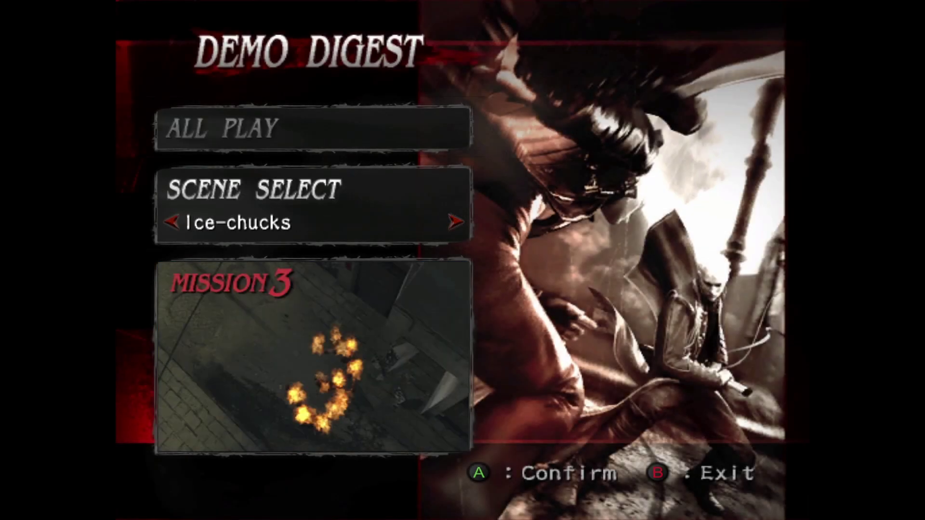
key("Return")
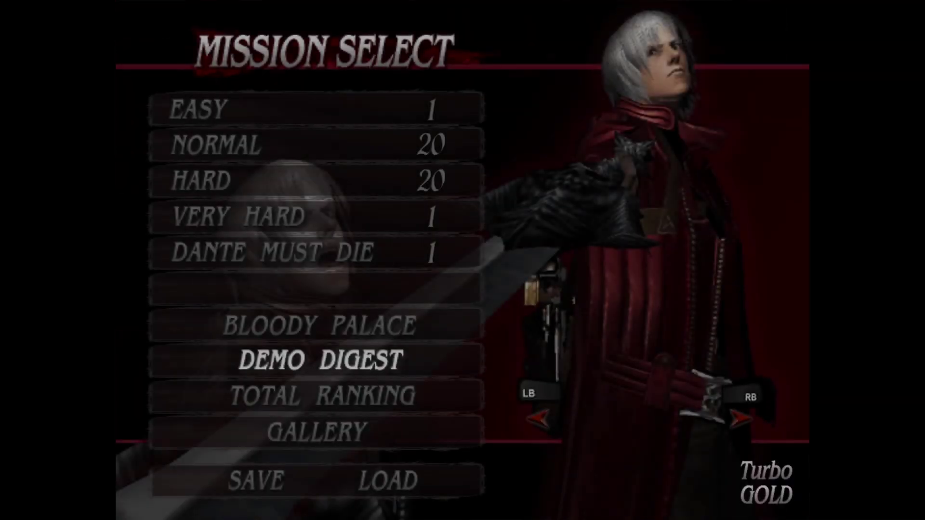
key("Up")
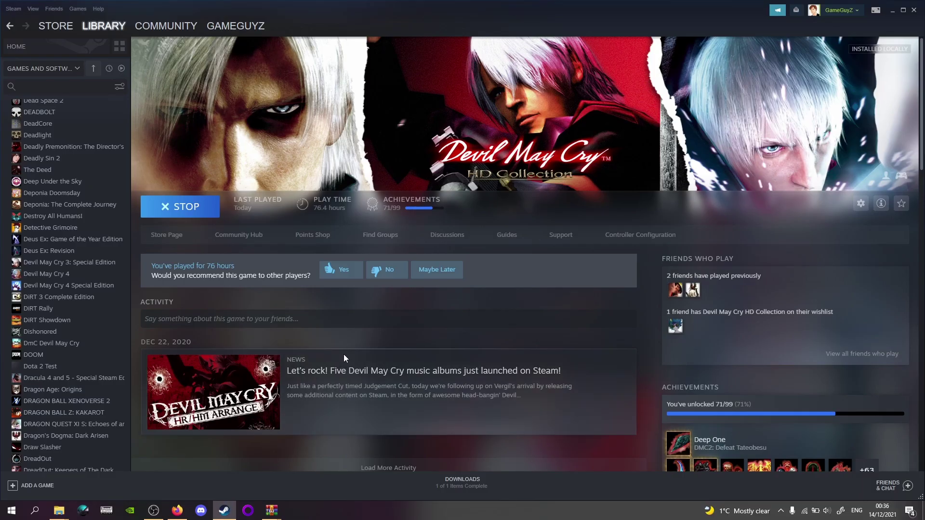
- In File Explorer, move everything from the DMC HD COLLECTION REQUIRED FILES WINDOWS 10 folder into the Devil May Cry HD Collection folder, replacing duplicate files
mouse_move(58, 509)
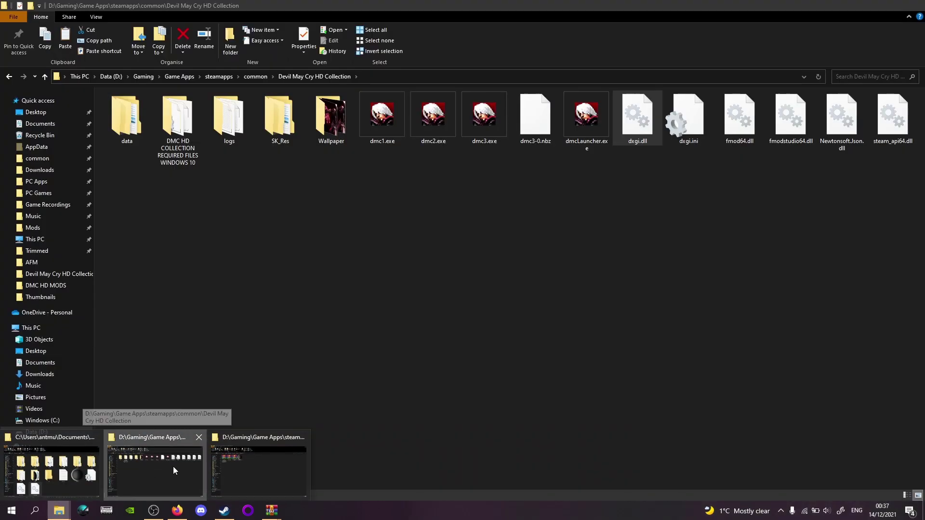
left_click(173, 467)
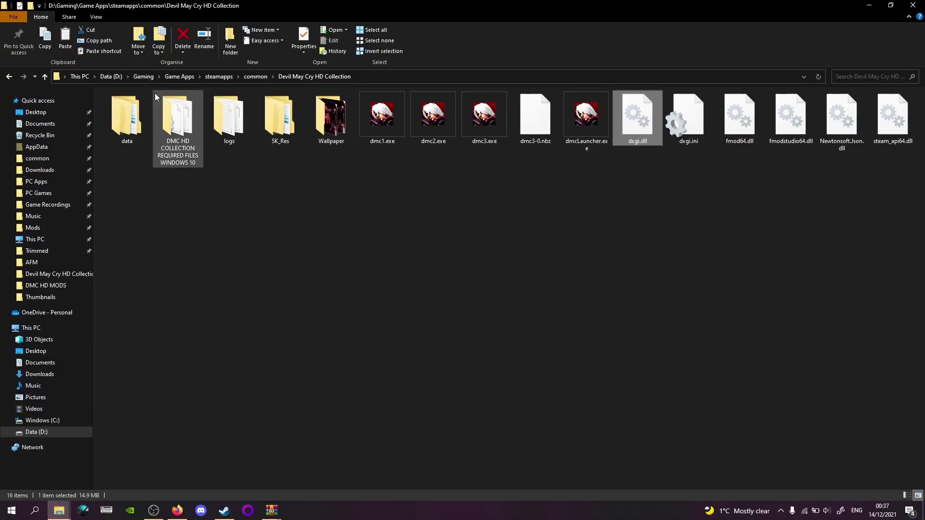
double_click(177, 117)
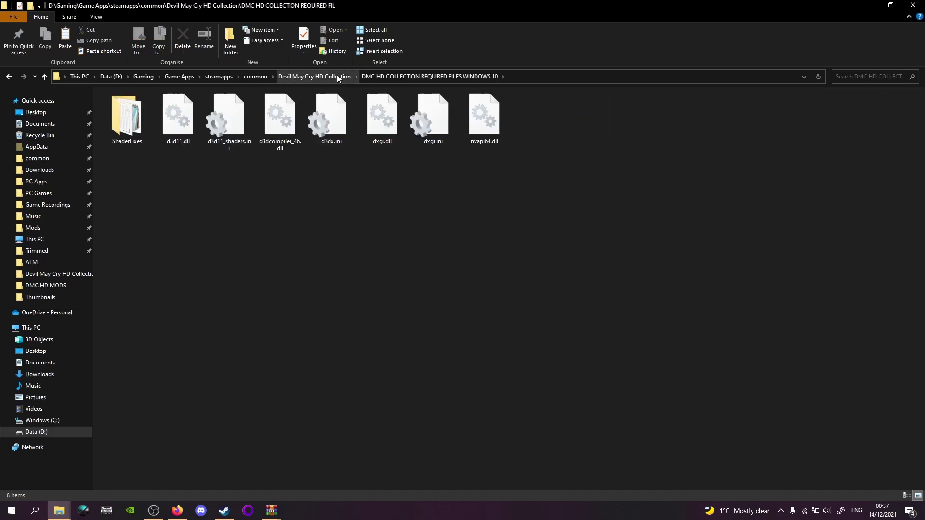
left_click(314, 77)
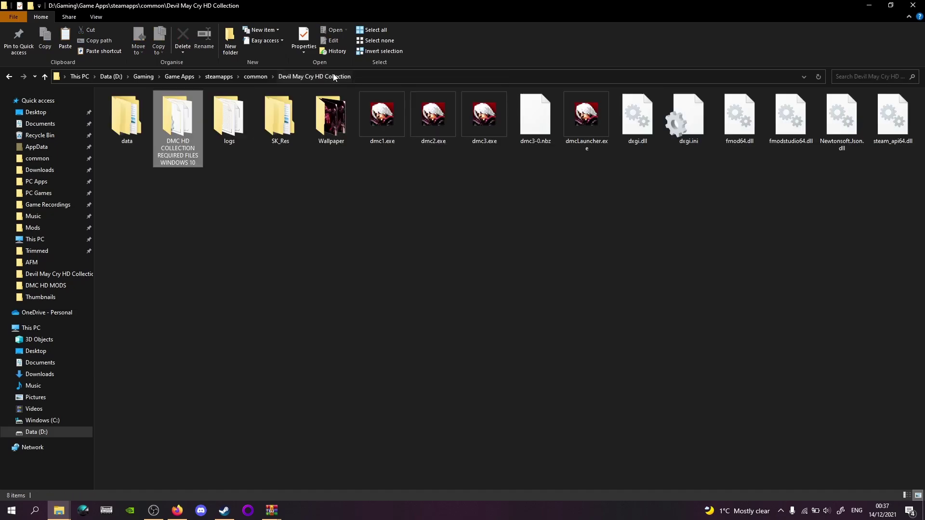
double_click(186, 117)
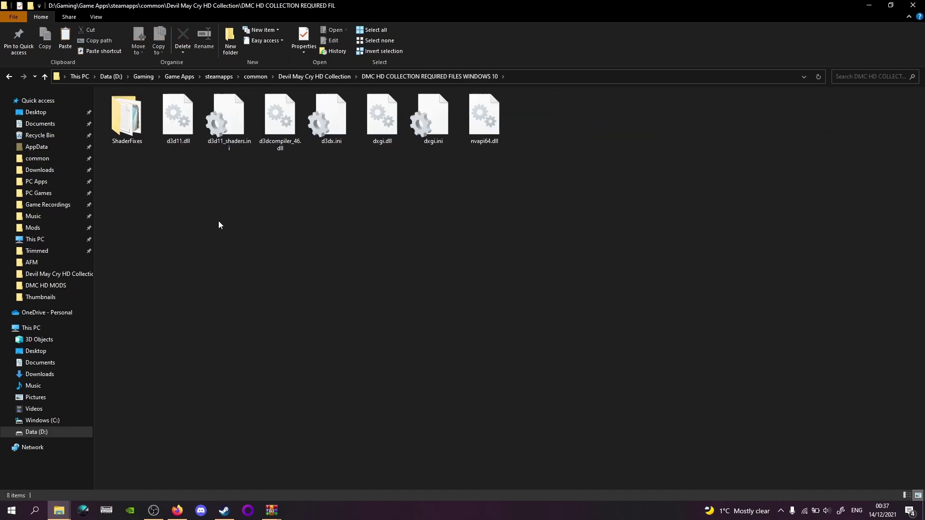
left_click_drag(97, 160, 332, 81)
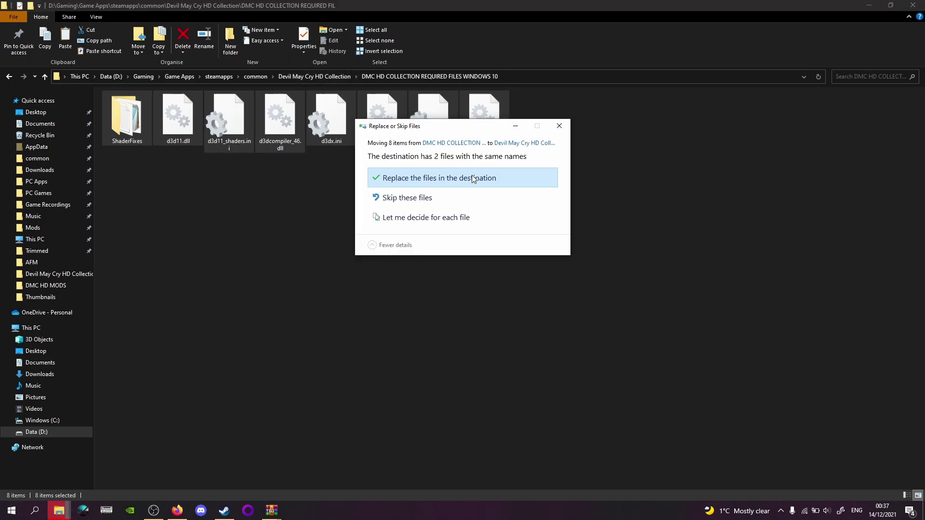
left_click(460, 183)
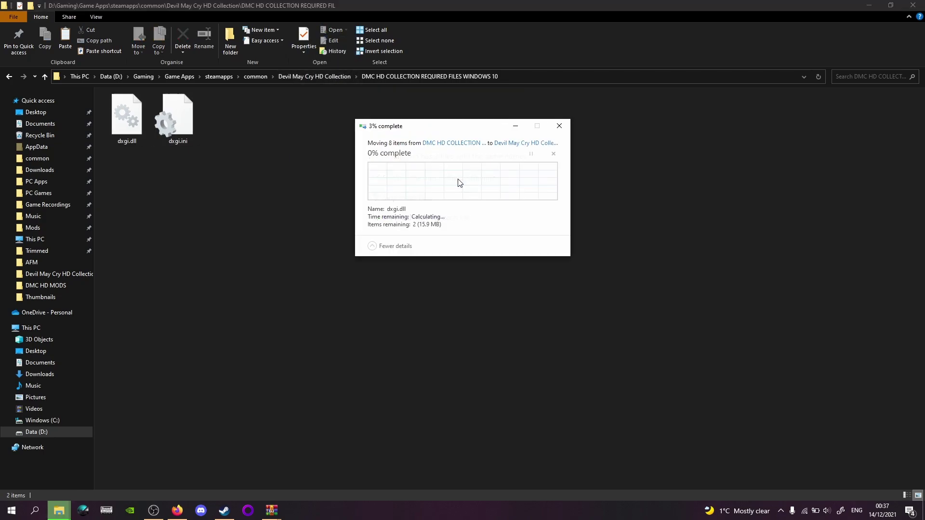
- Move dmc3-0.nbz from the Devil May Cry HD Collection folder into data\dmc3, replacing the existing file, and return to the game folder
left_click(302, 77)
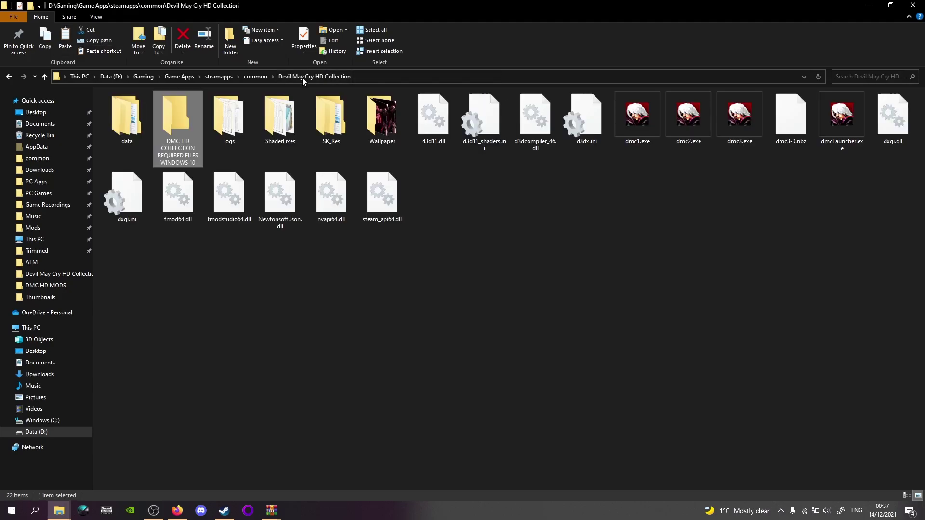
left_click(791, 124)
right_click(781, 122)
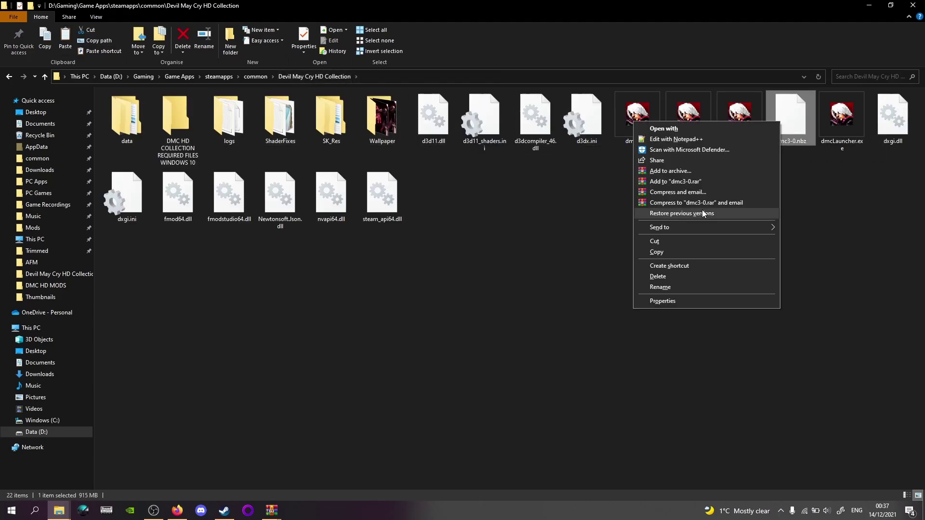
left_click(658, 241)
double_click(115, 109)
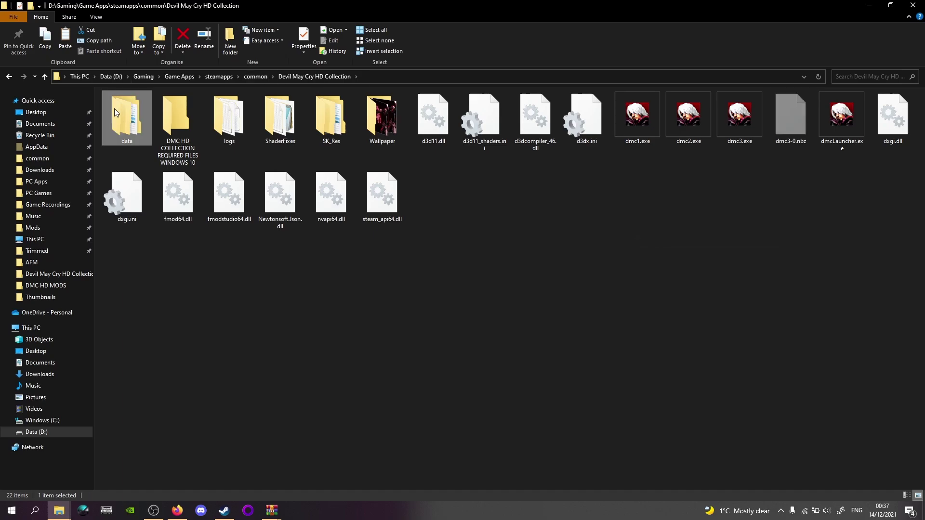
double_click(240, 118)
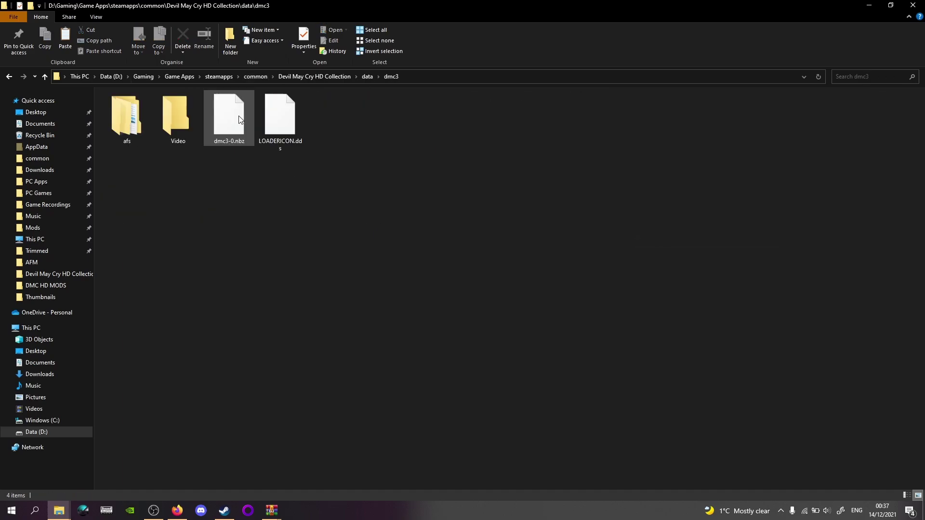
right_click(258, 195)
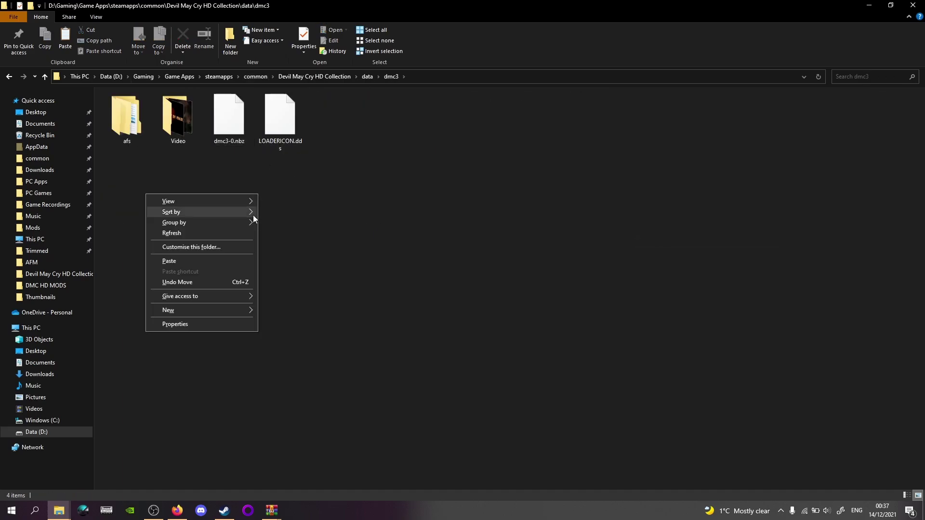
left_click(211, 261)
left_click(486, 177)
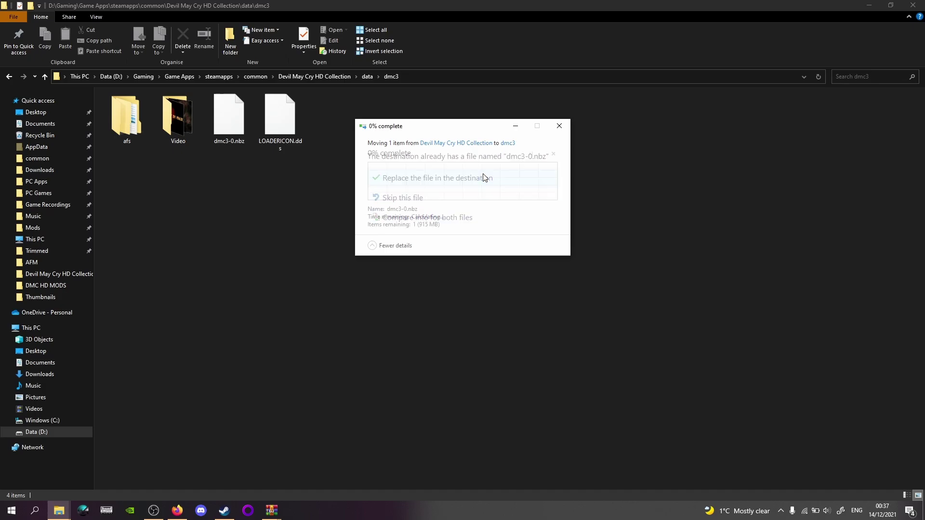
left_click(316, 79)
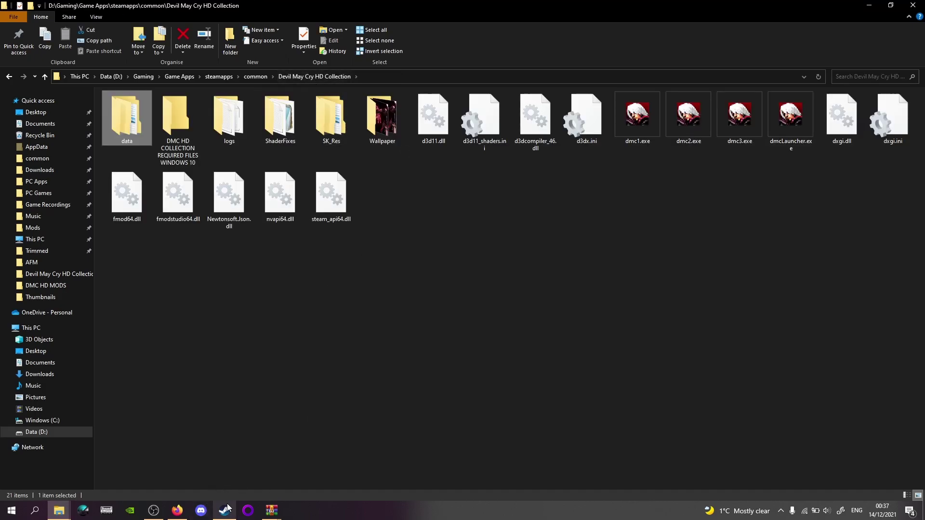
- Switch to Steam, launch Devil May Cry HD Collection and start Devil May Cry 3 Special Edition from its game selection
mouse_move(229, 508)
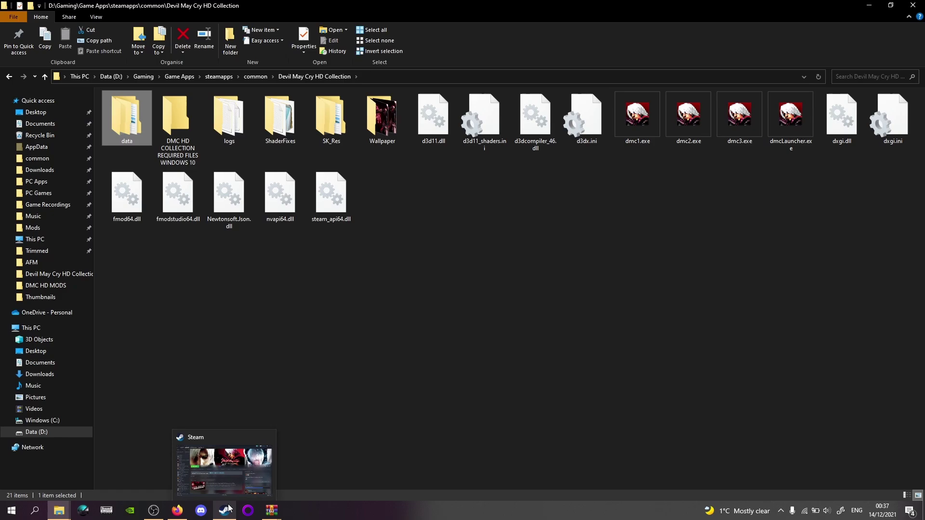
left_click(229, 508)
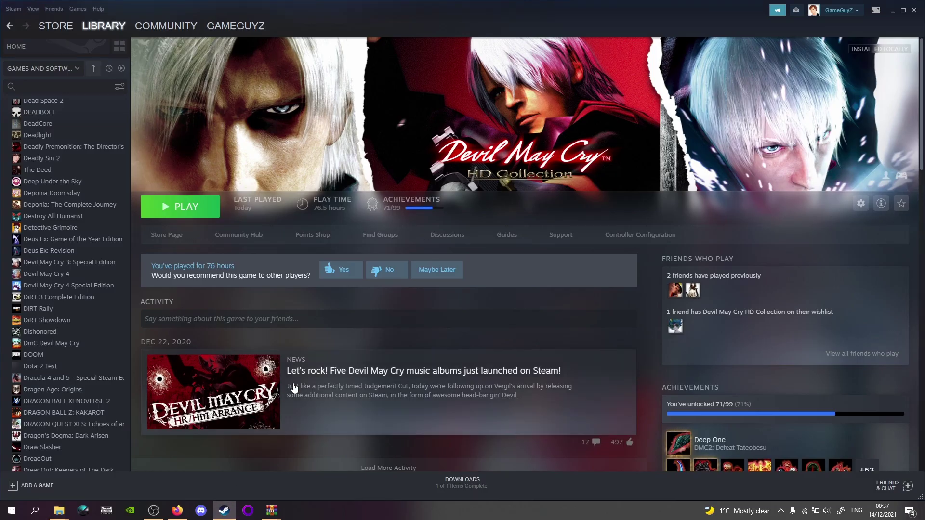
left_click(190, 211)
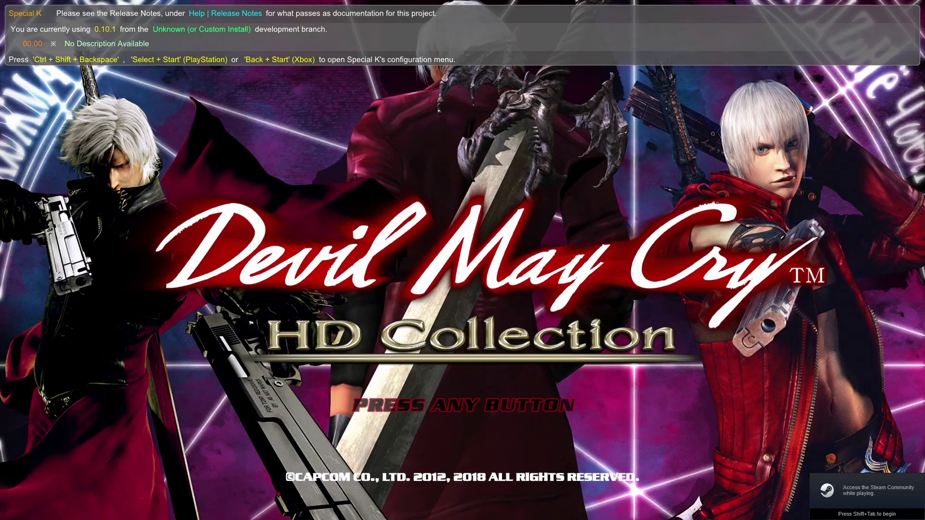
key("Return")
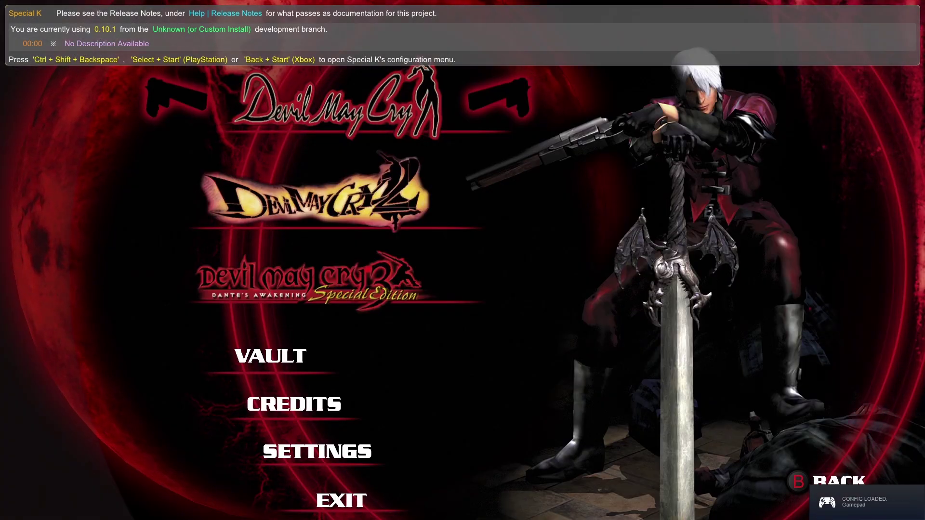
key("Return")
key("Up")
key("Return")
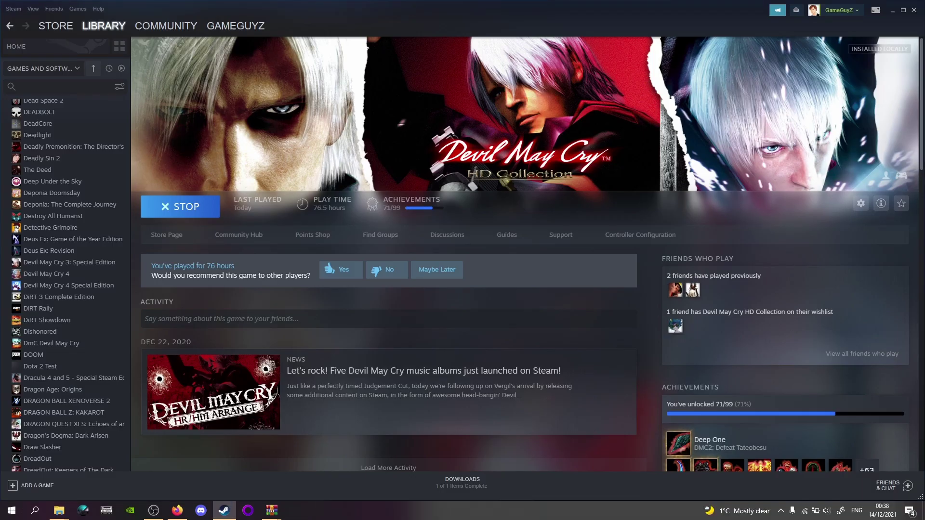
key("alt+Tab")
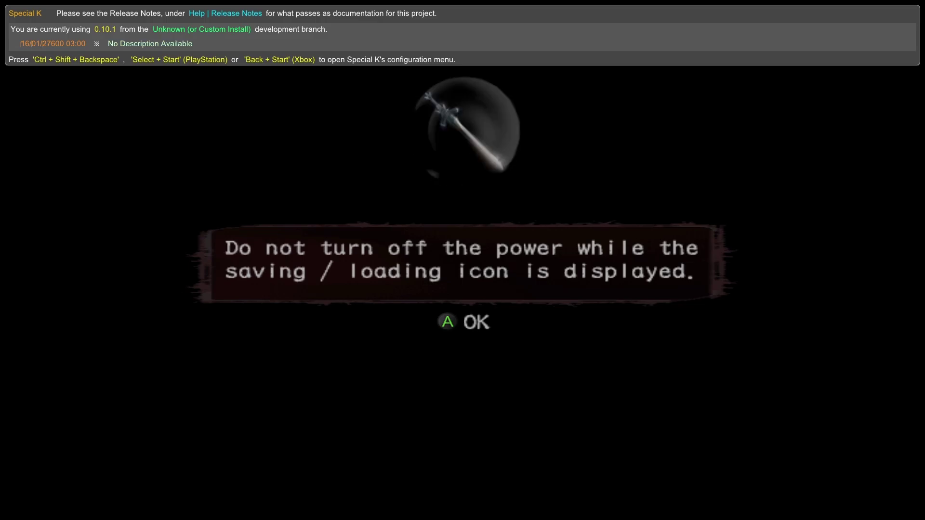
- Accept the saving notice, skip the Capcom intro and choose to load a saved game
key("Return")
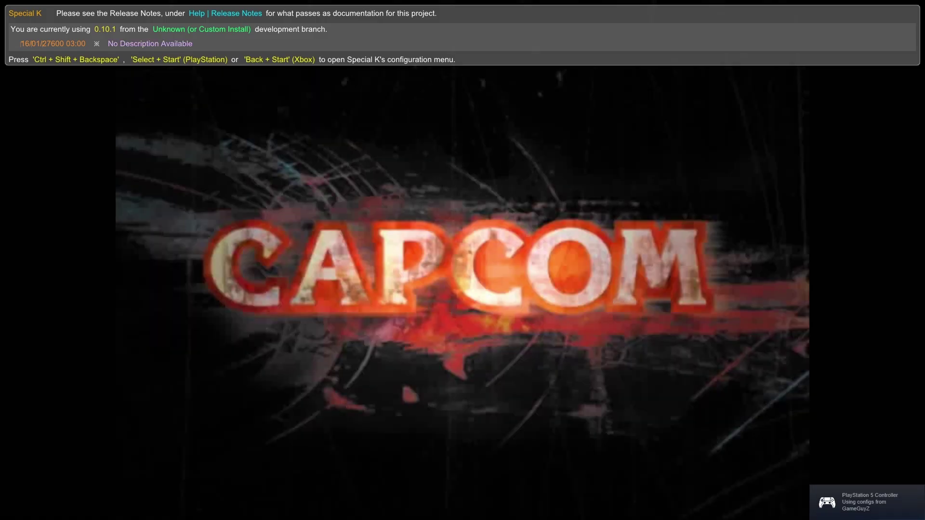
key("Return")
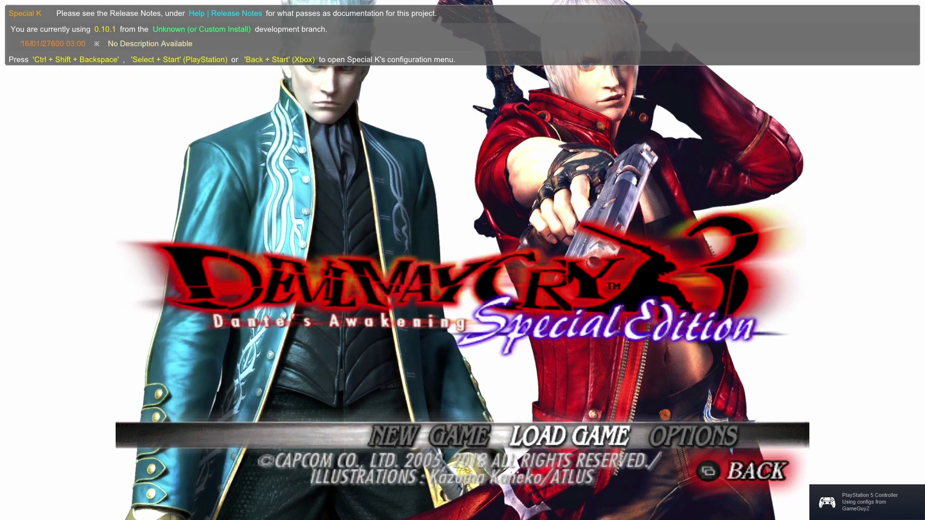
key("Return")
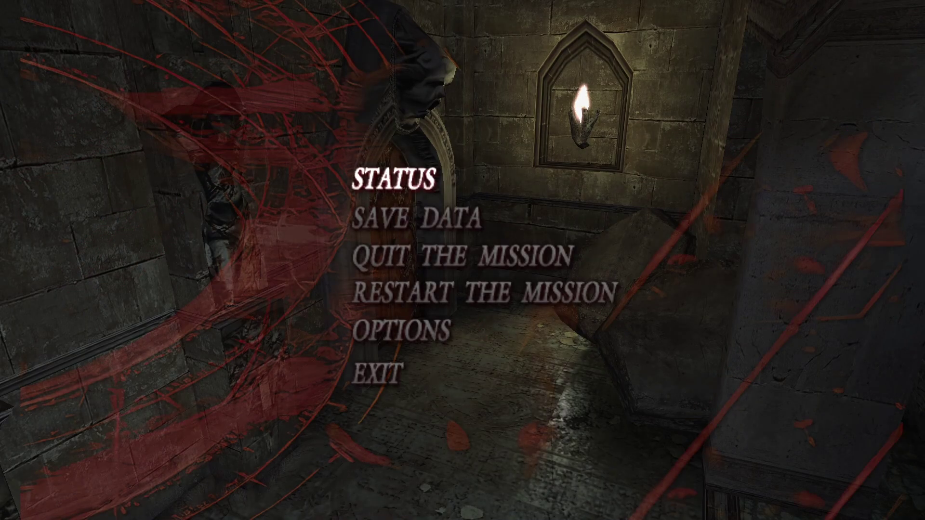
- Resume the paused mission and move Dante between the stone hall and the outer ledge to examine the modded textures
key("Escape")
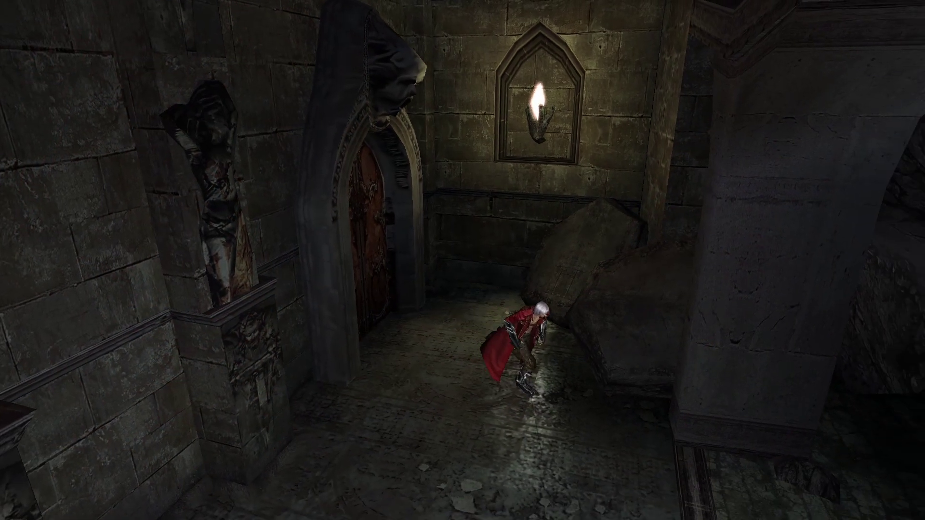
key("Right")
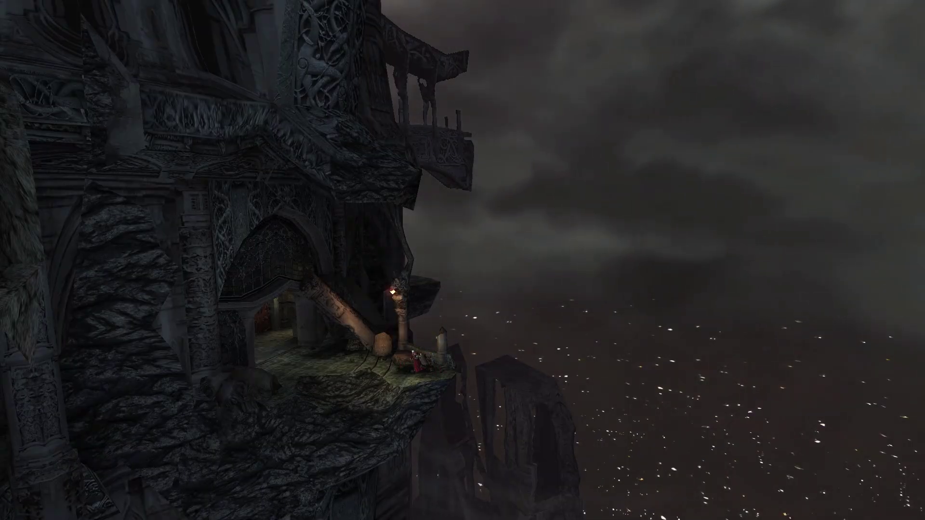
key("Left")
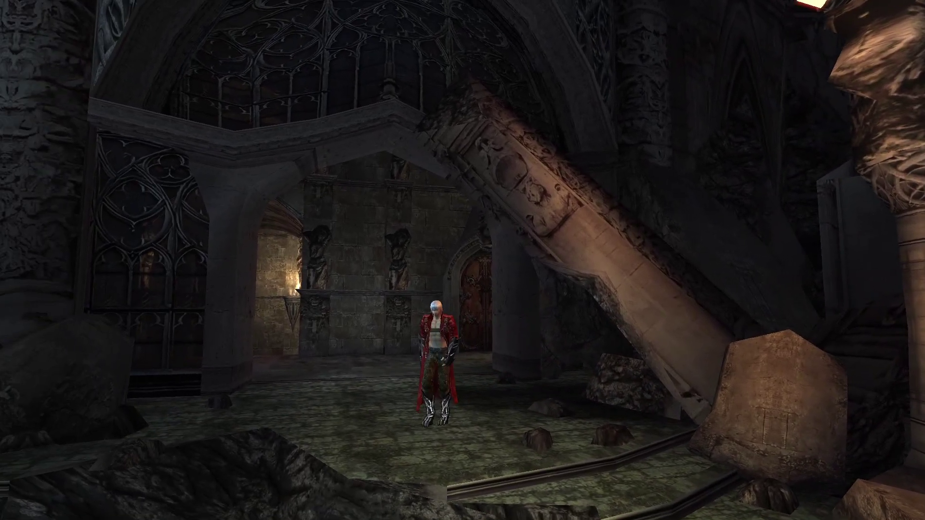
key("Right")
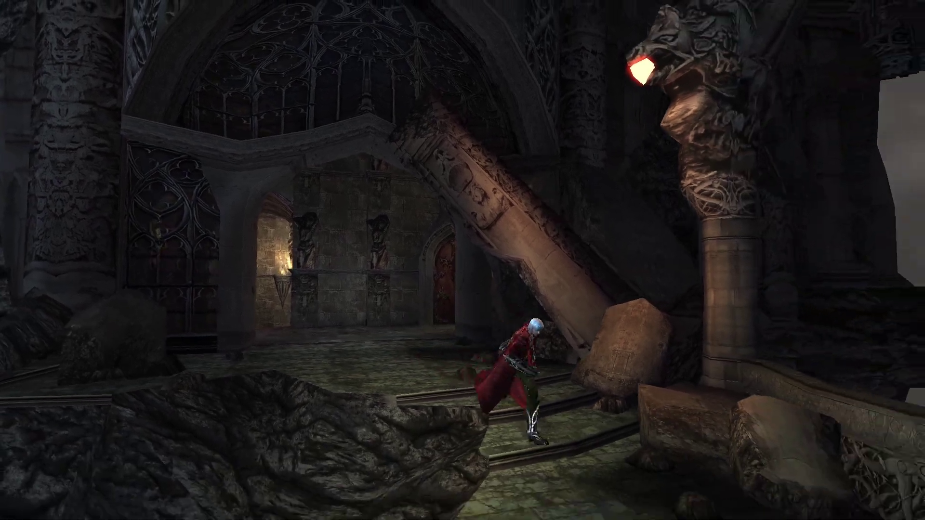
key("Right")
key("Left")
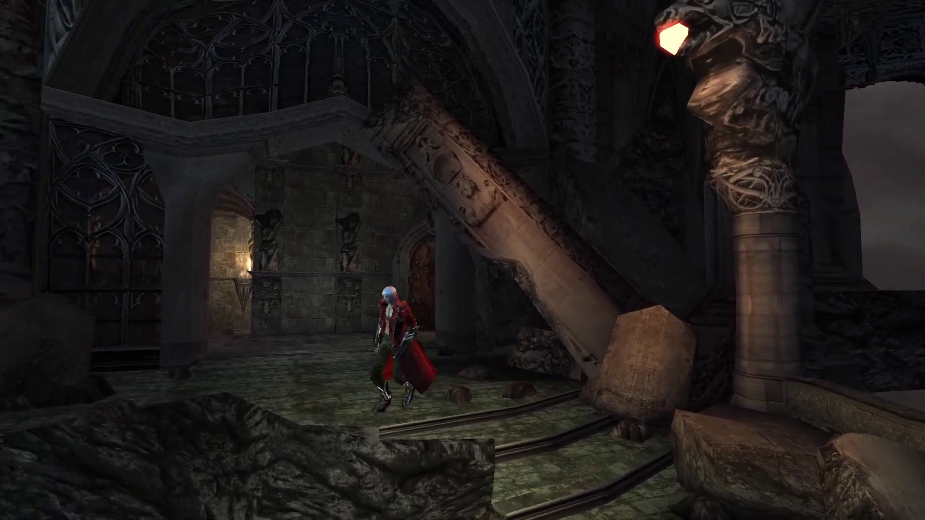
key("Right")
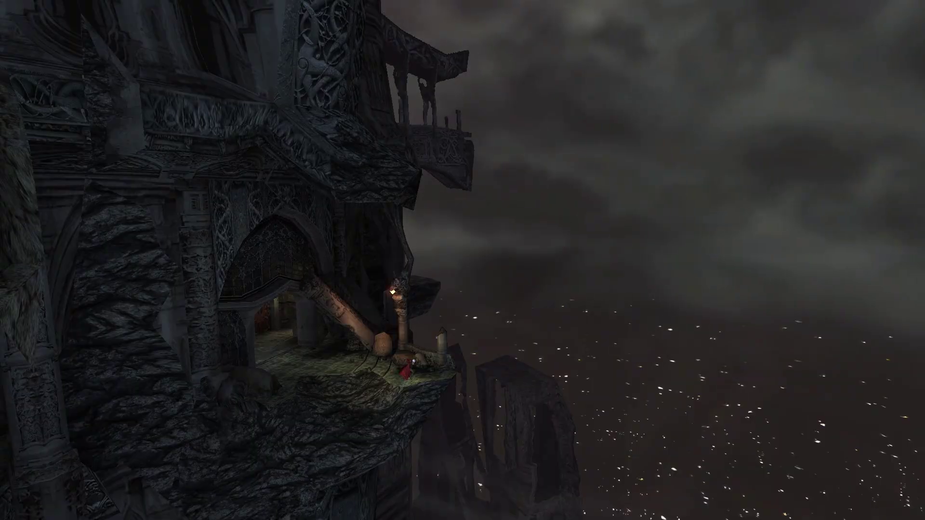